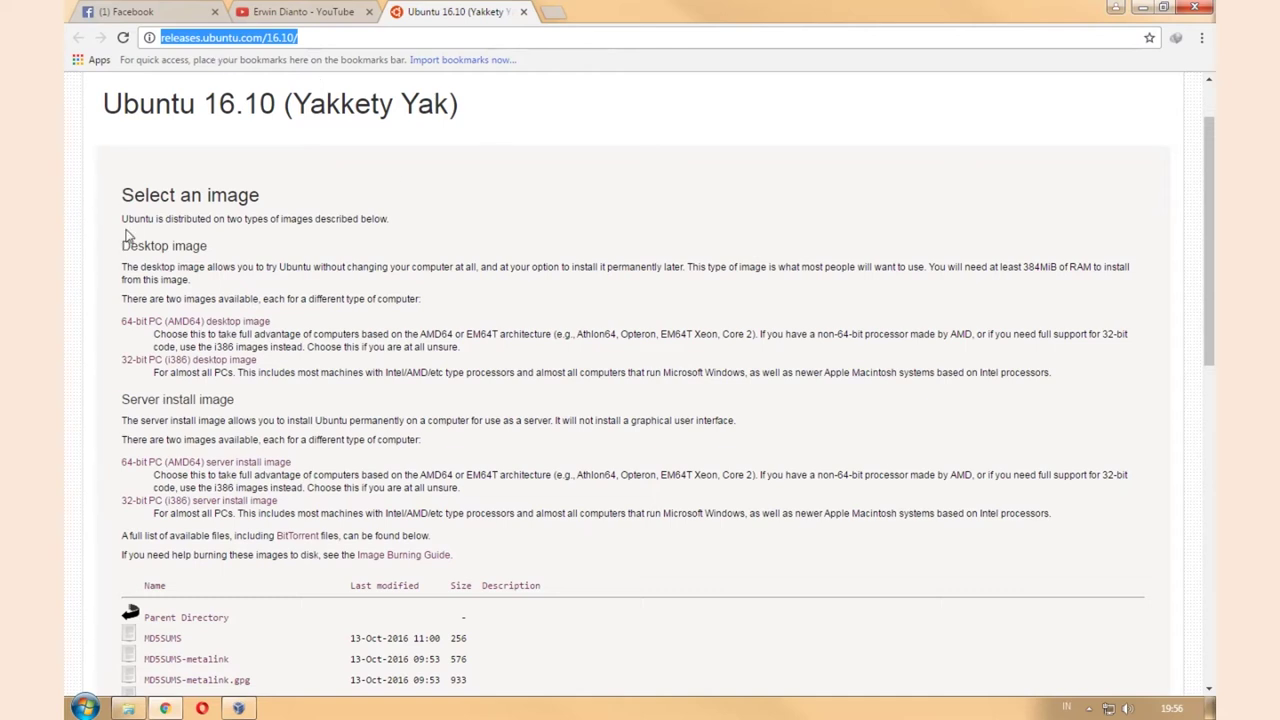
Examine the 64-bit and 32-bit desktop image options on the Ubuntu 16.10 release page.
drag(108, 302, 130, 340)
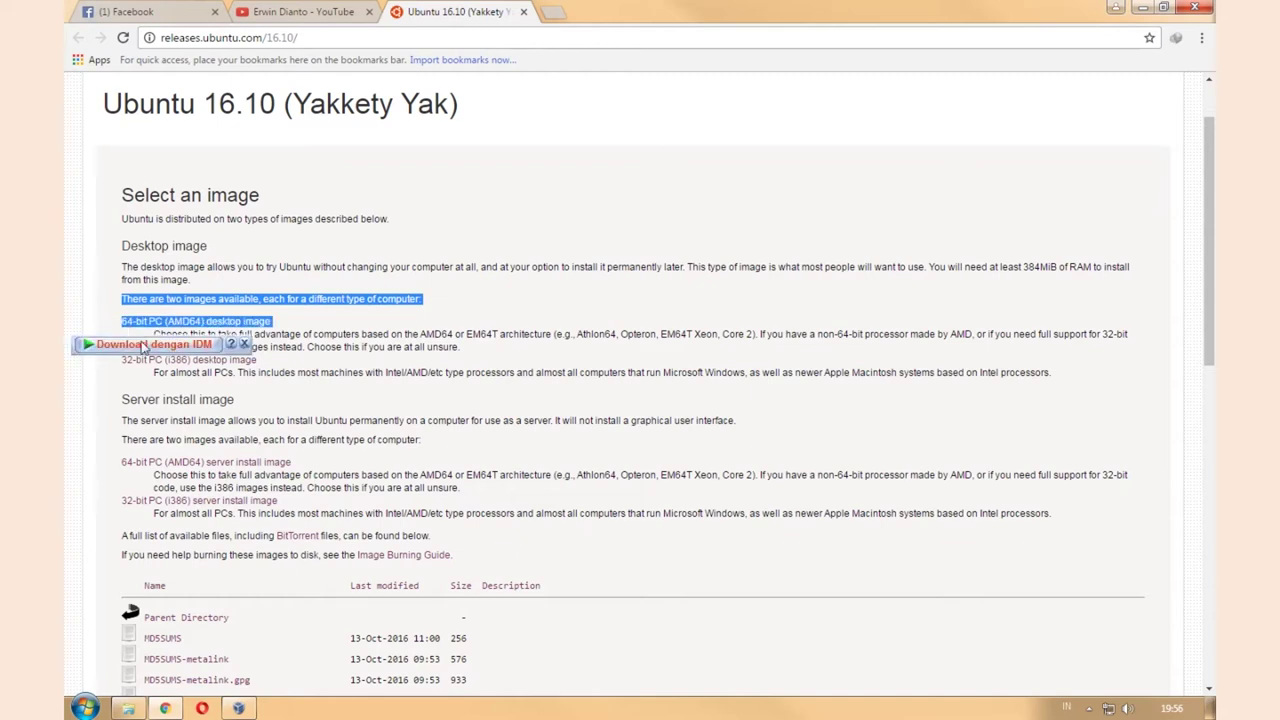
click(108, 467)
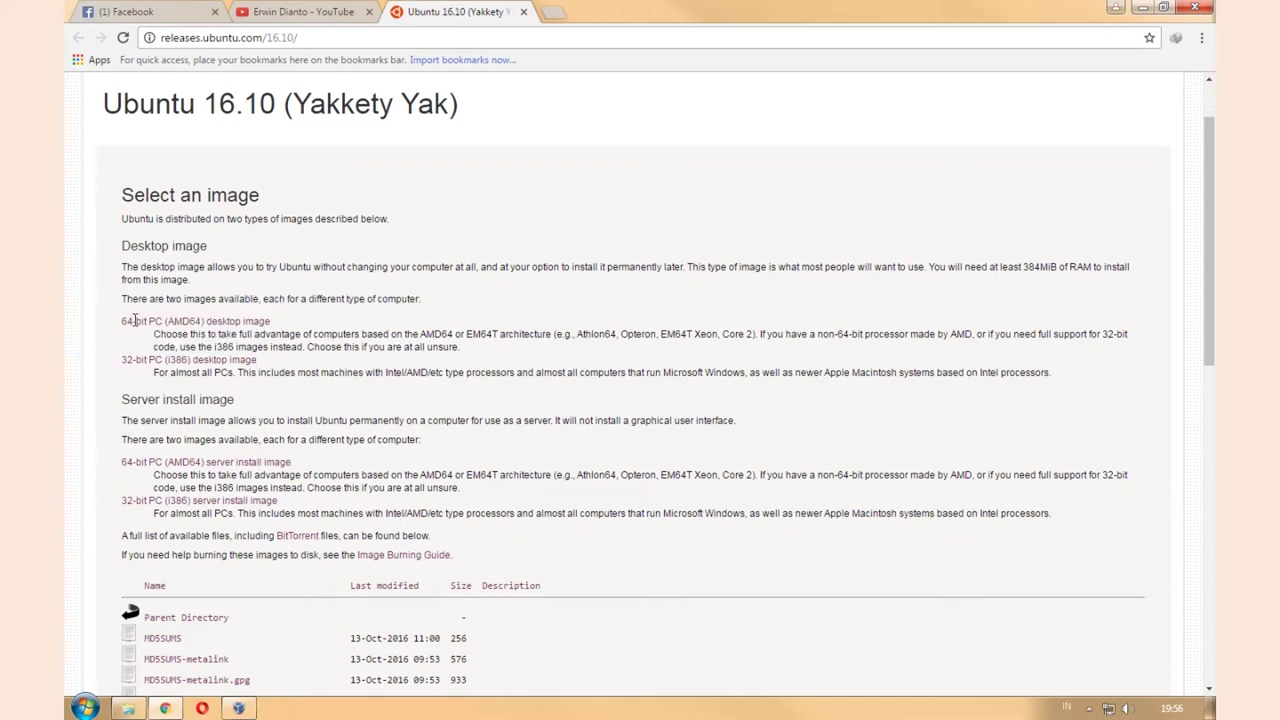
drag(118, 316, 238, 335)
drag(110, 364, 272, 370)
click(296, 369)
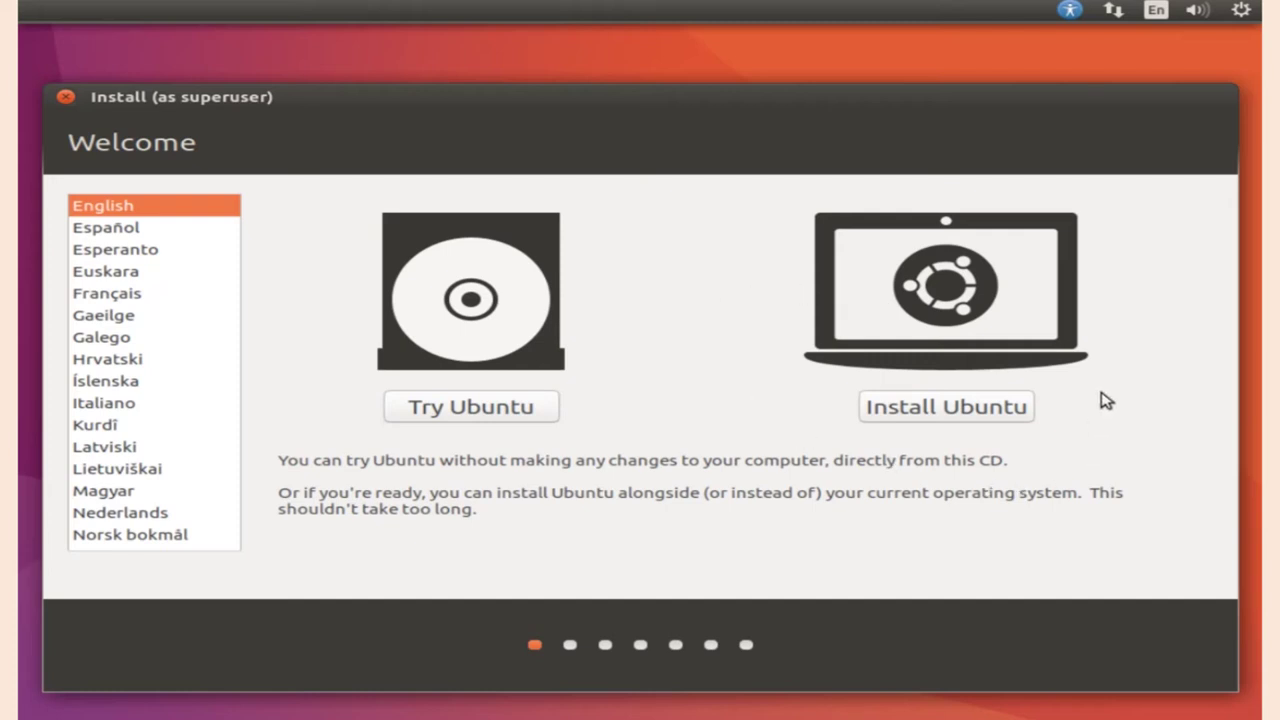
Start installing Ubuntu in English without third-party software and choose Something else as the installation type.
click(928, 410)
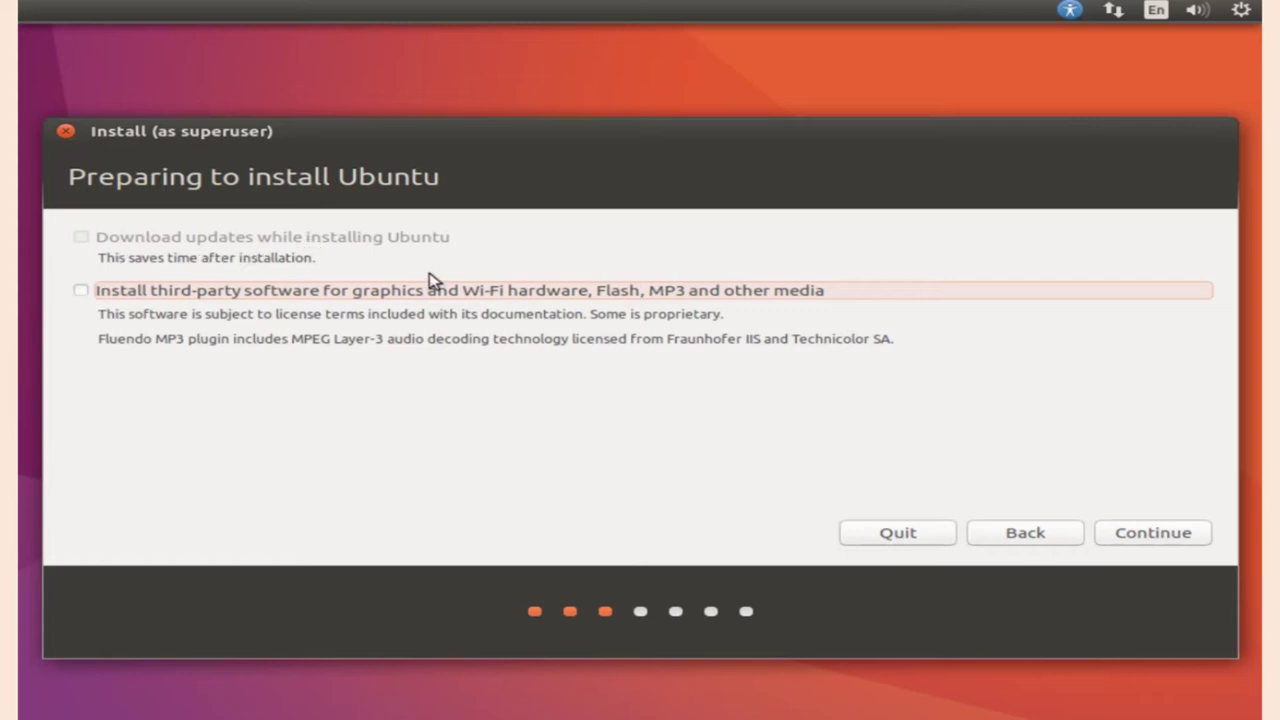
click(1137, 535)
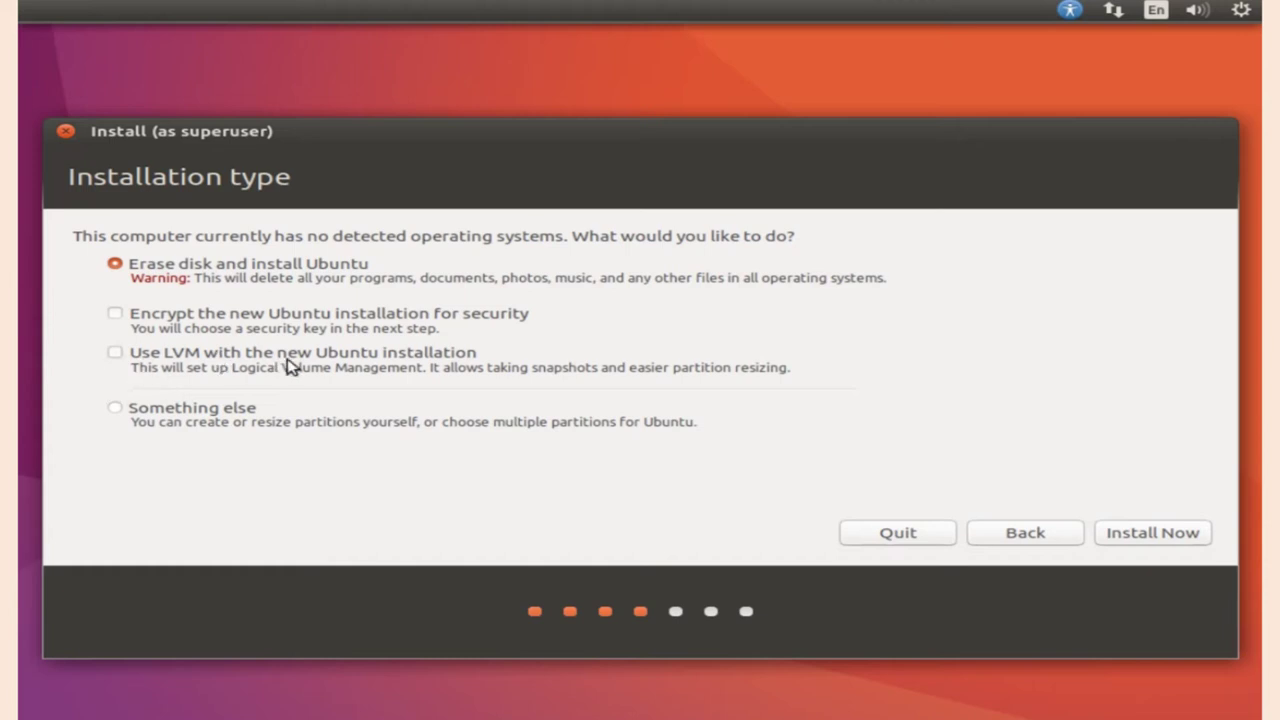
click(114, 410)
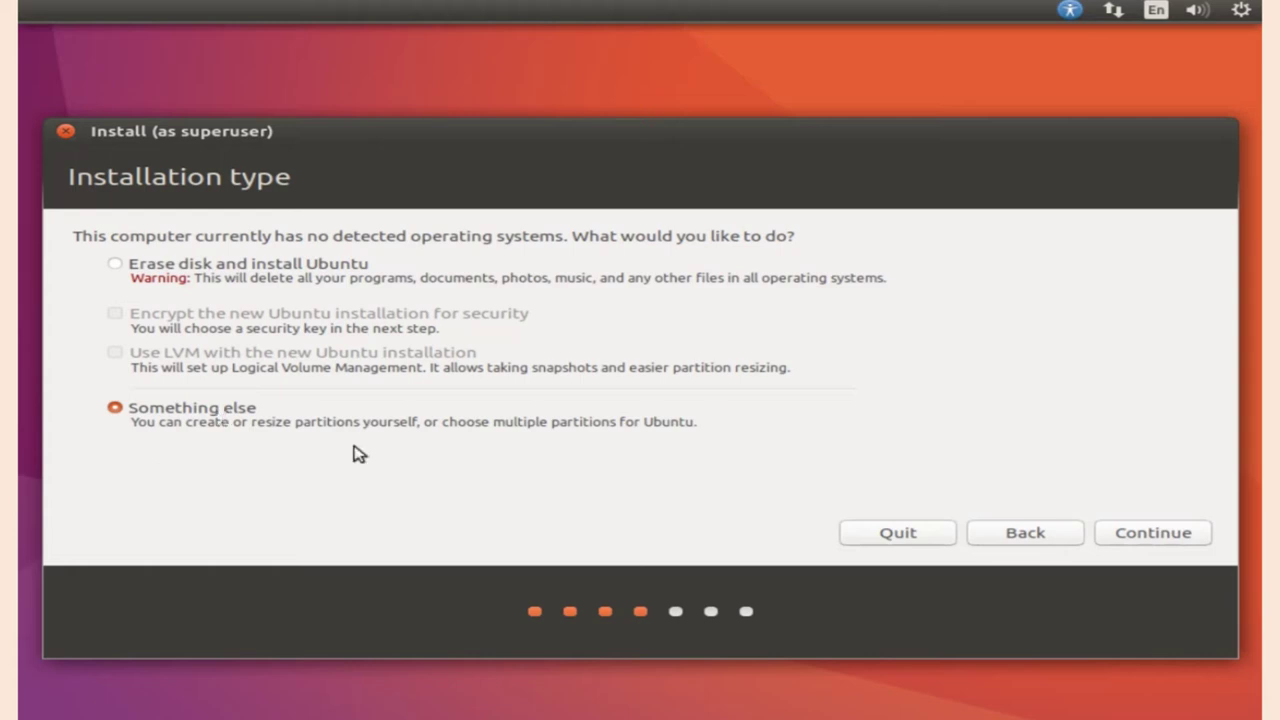
click(1143, 539)
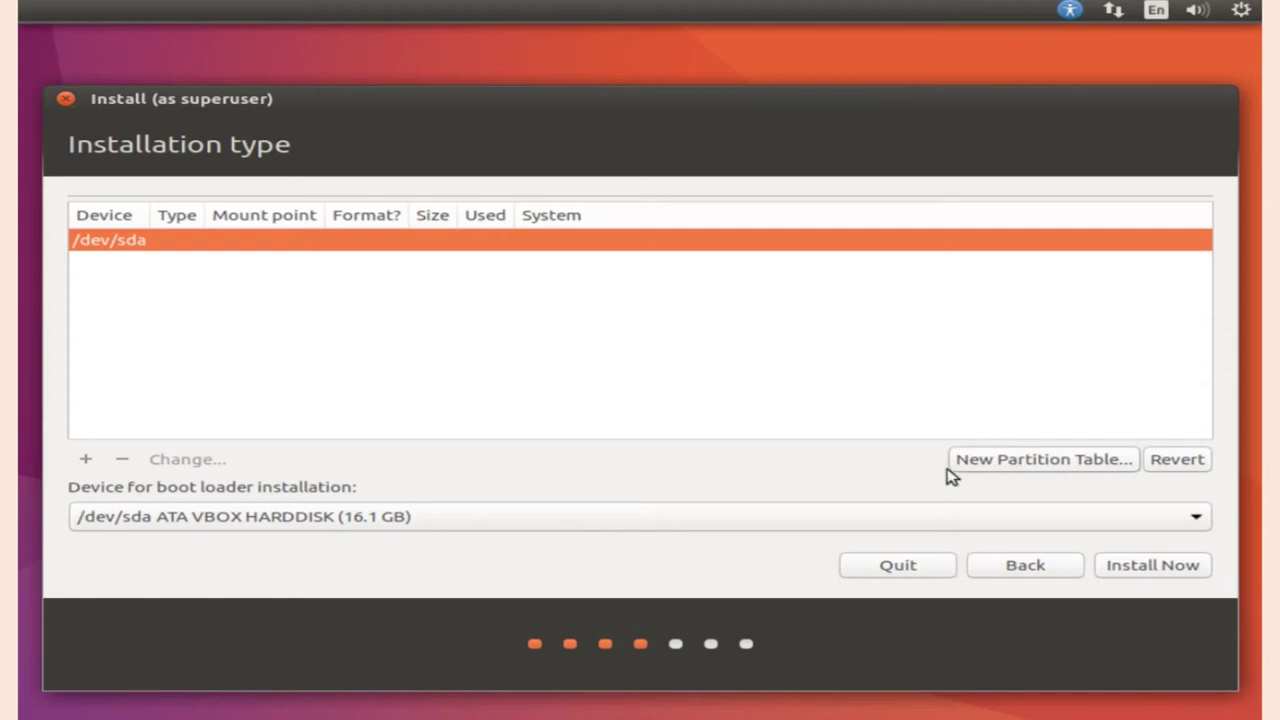
Create a new empty partition table on /dev/sda and add a 2048 MB primary swap area at the beginning of the free space.
click(1040, 464)
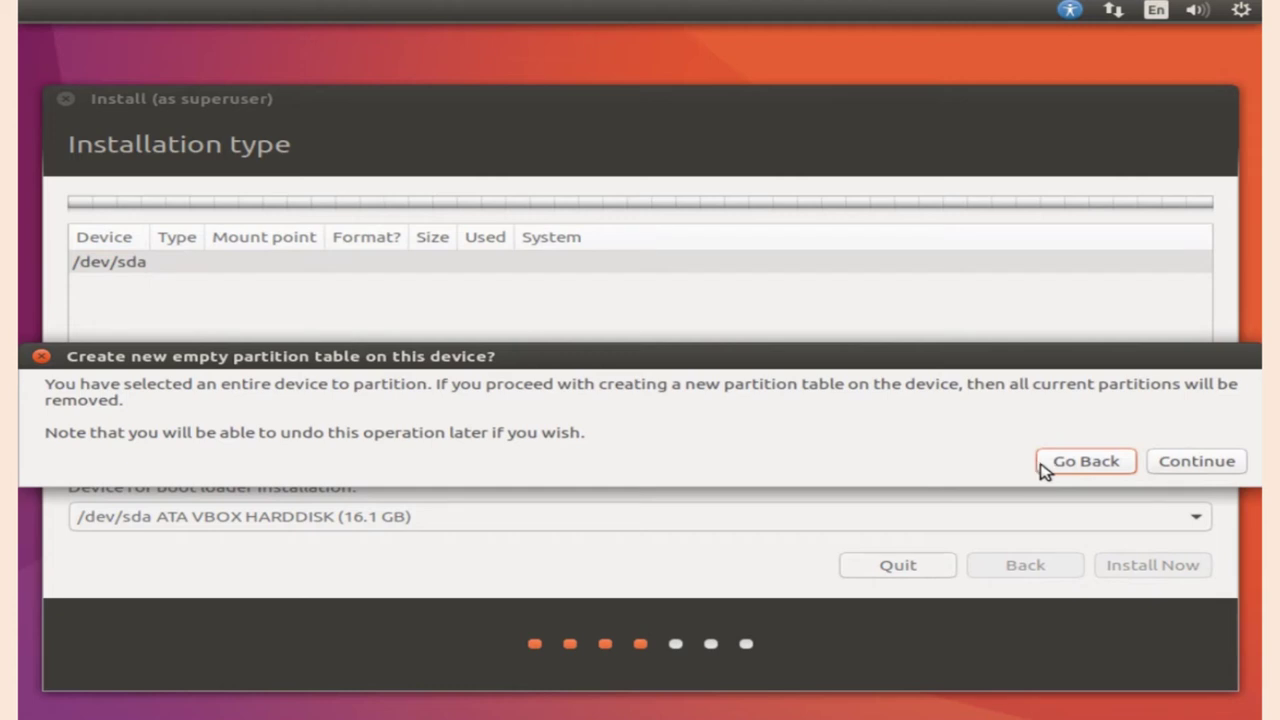
click(1188, 461)
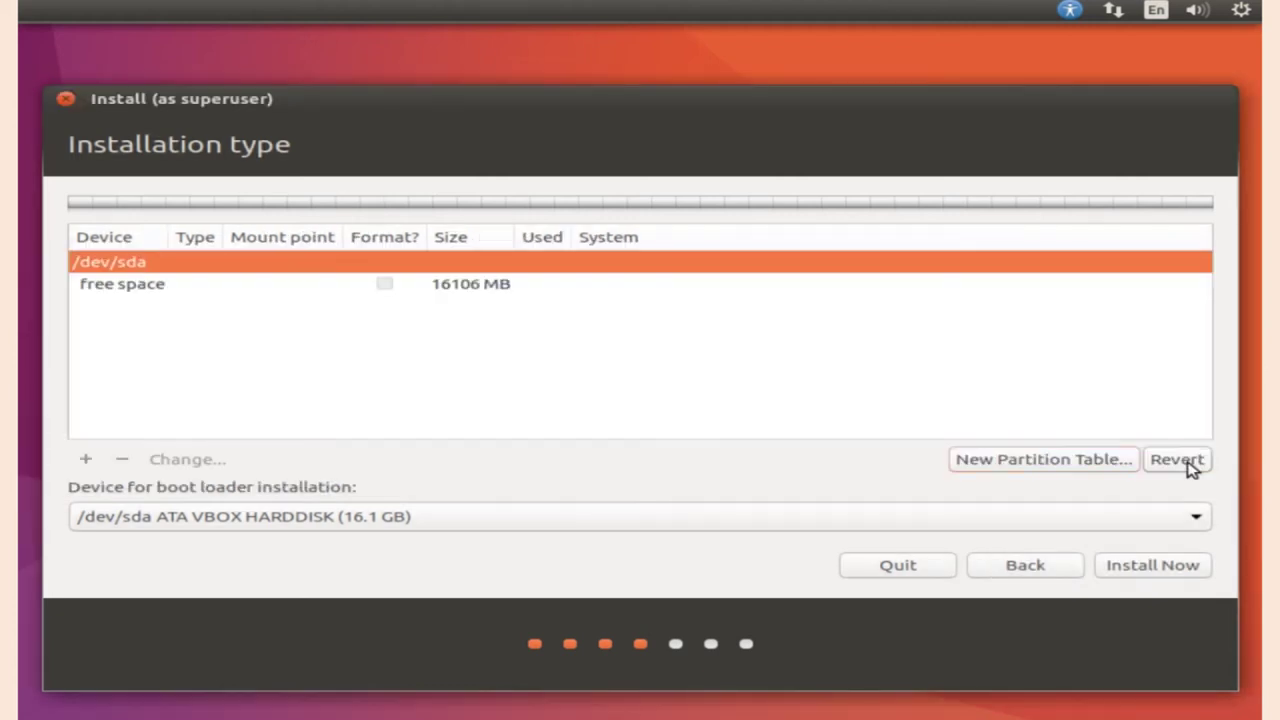
click(150, 287)
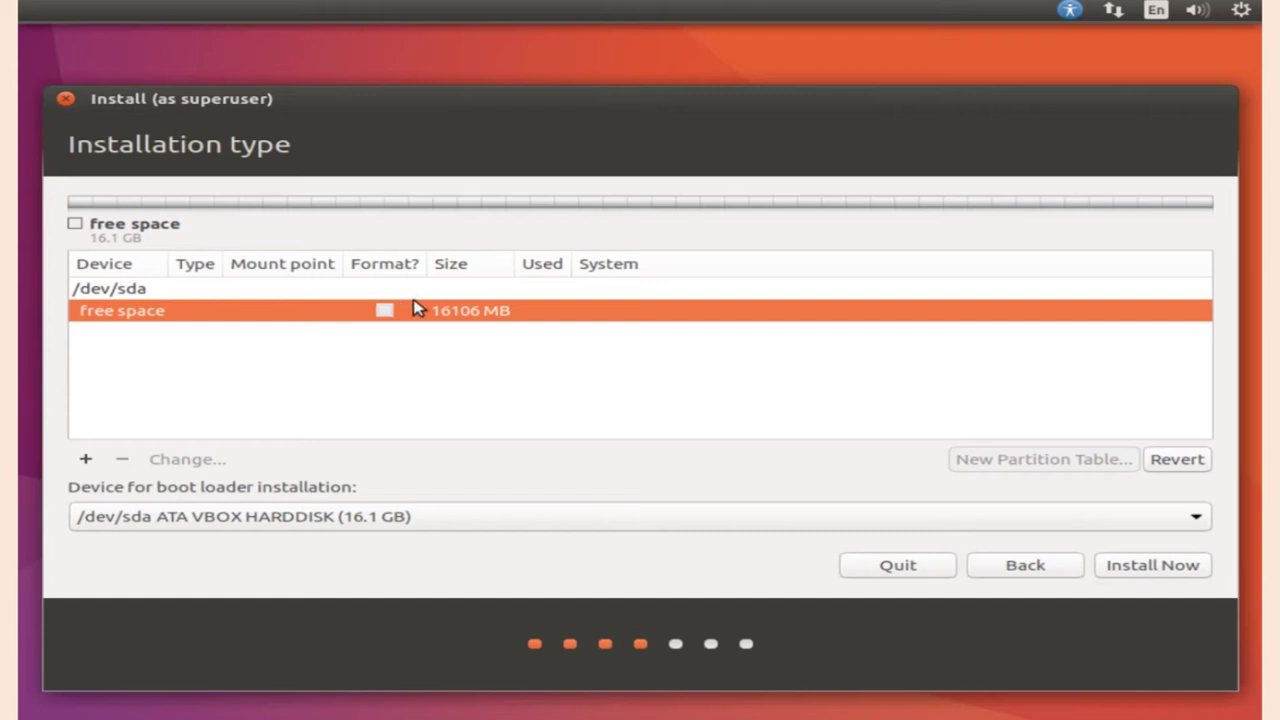
click(86, 462)
drag(554, 229, 651, 254)
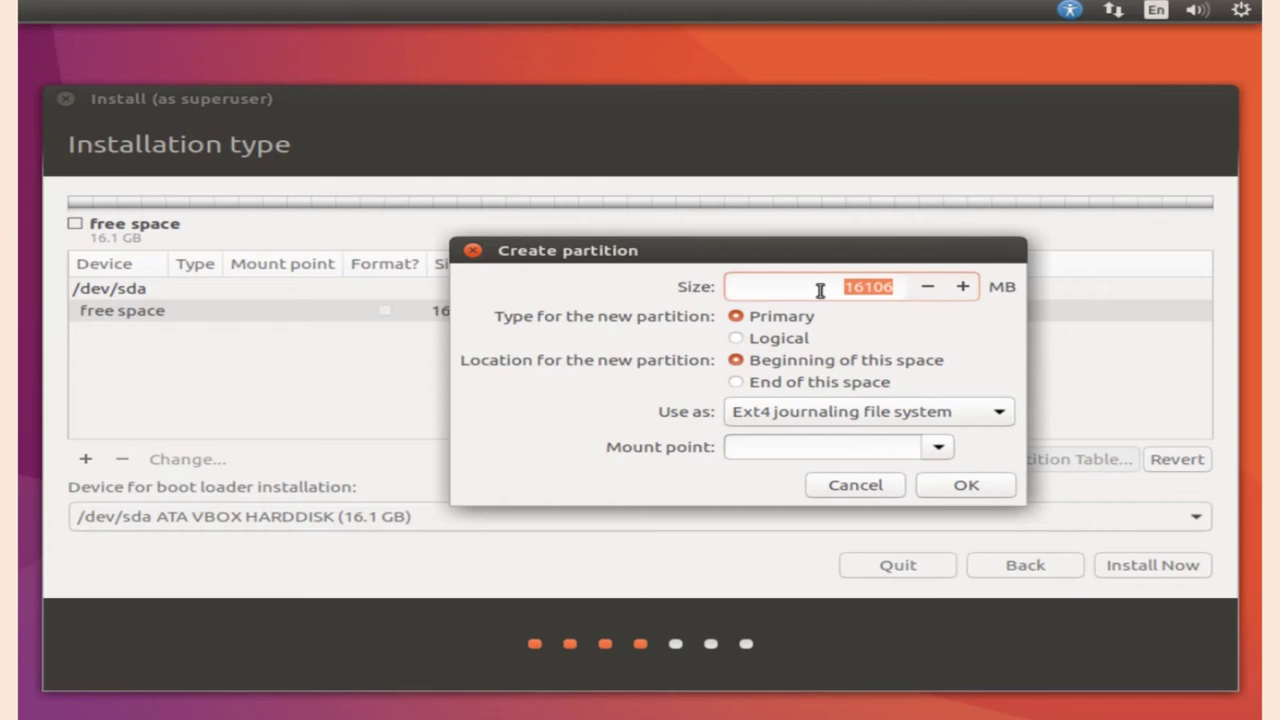
text(2048)
click(935, 424)
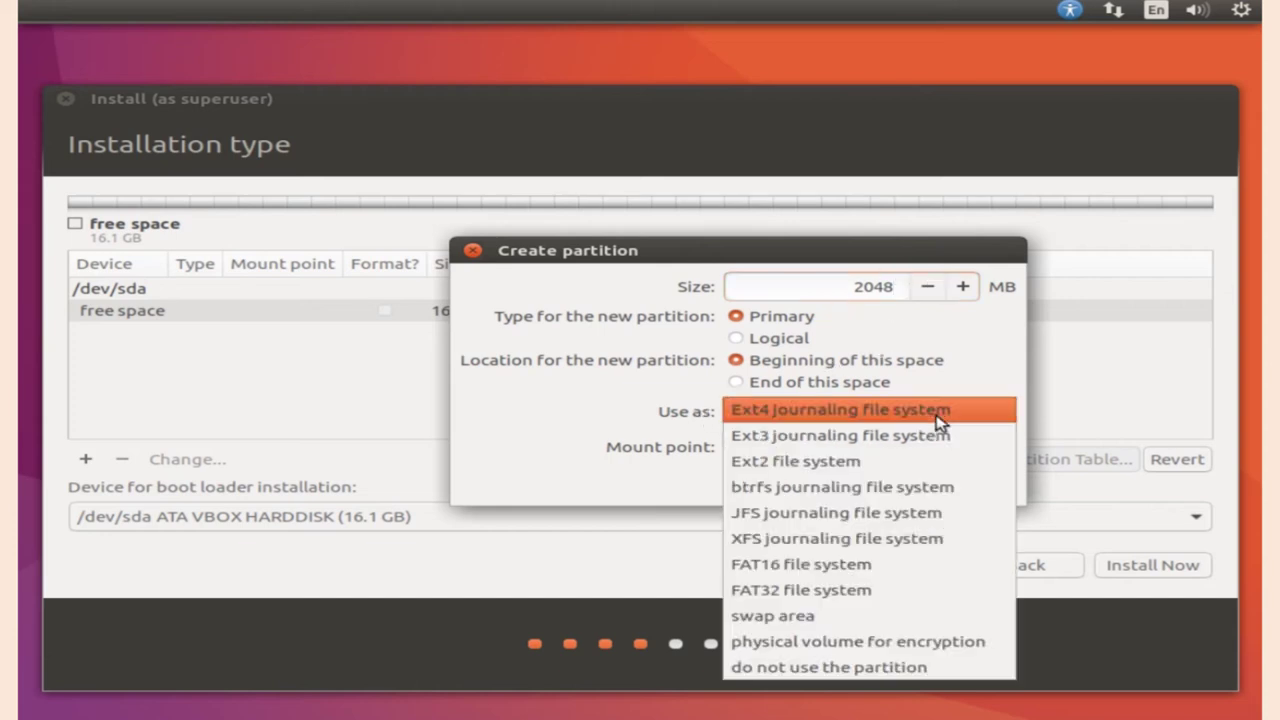
click(868, 615)
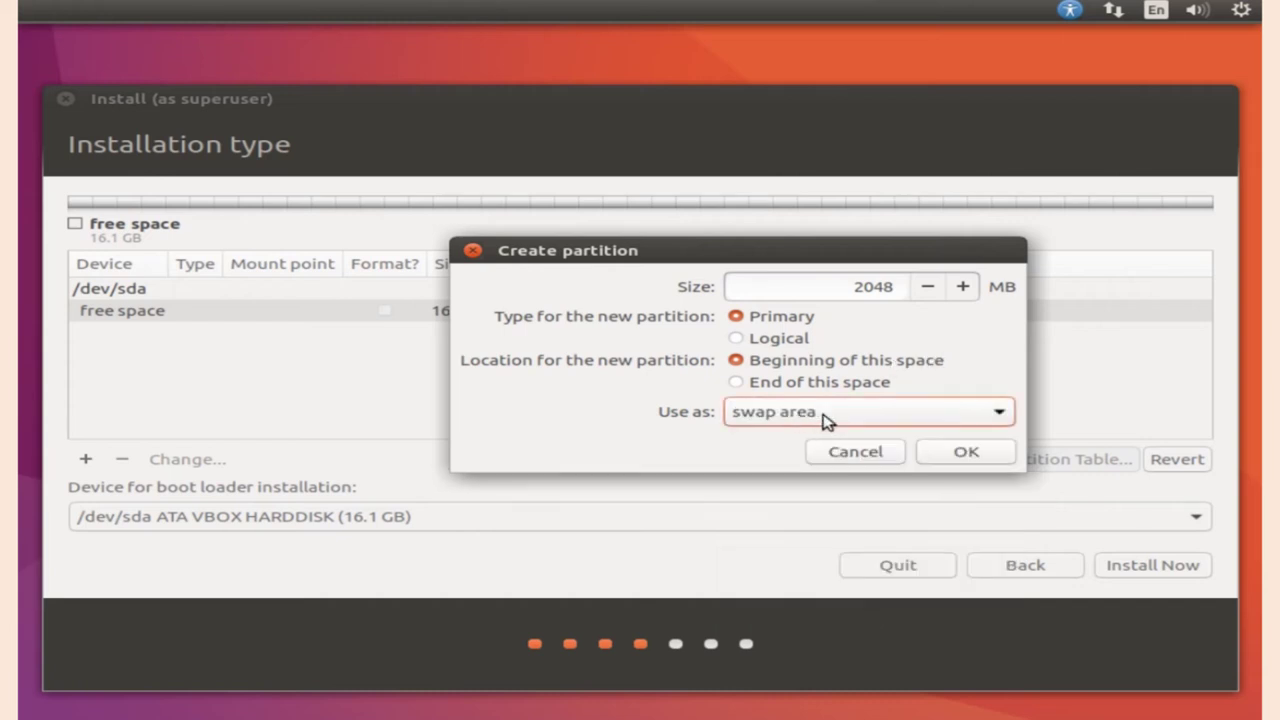
click(968, 458)
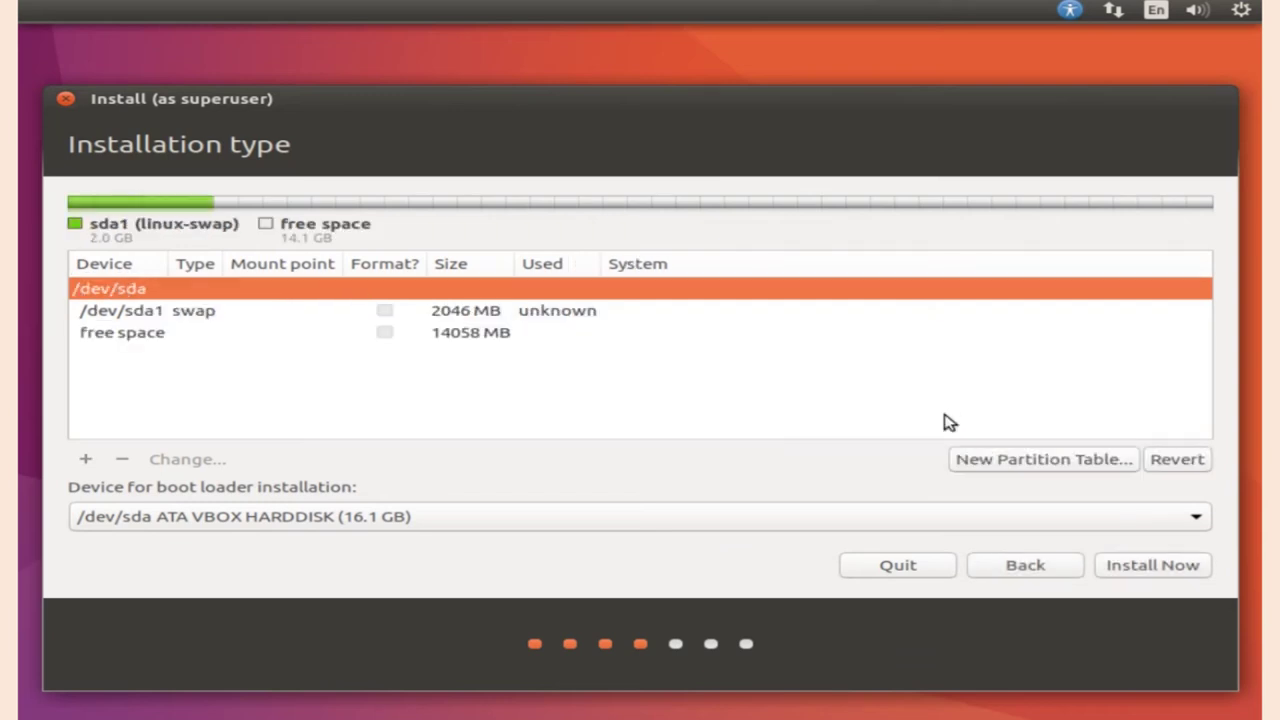
Create a logical Ext4 journaling file system partition from all the remaining free space with mount point /.
click(146, 338)
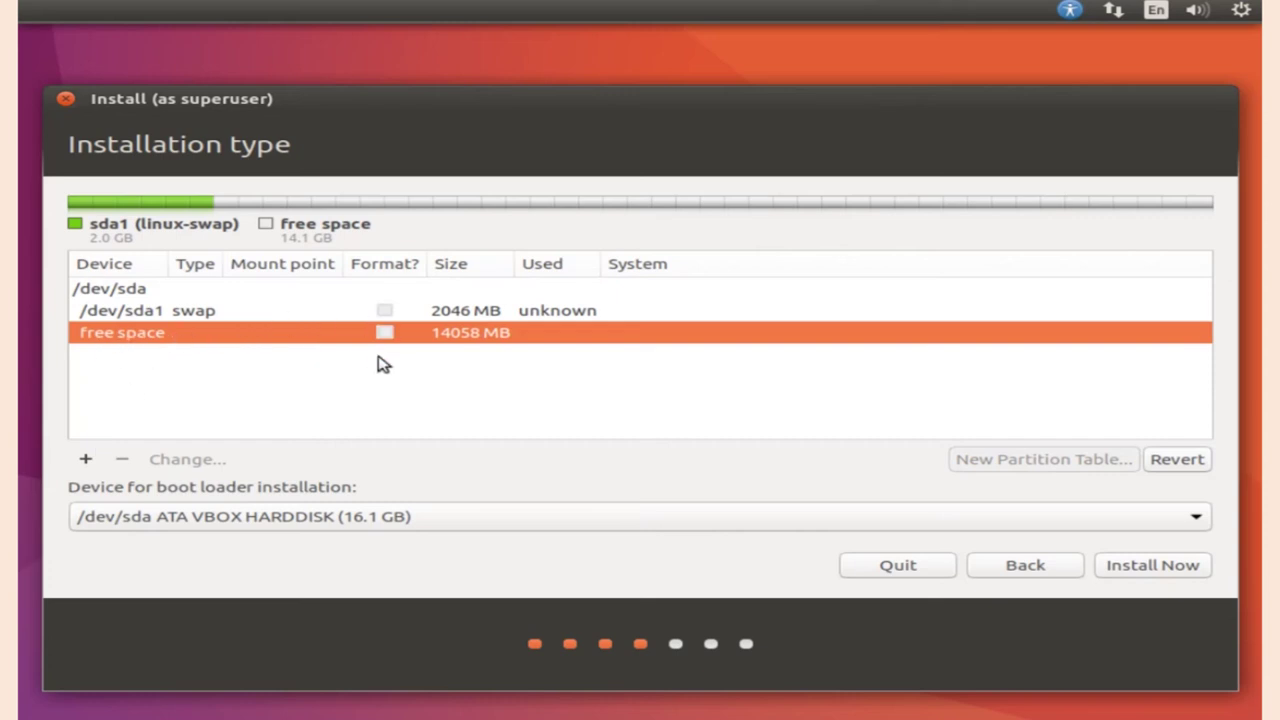
click(88, 461)
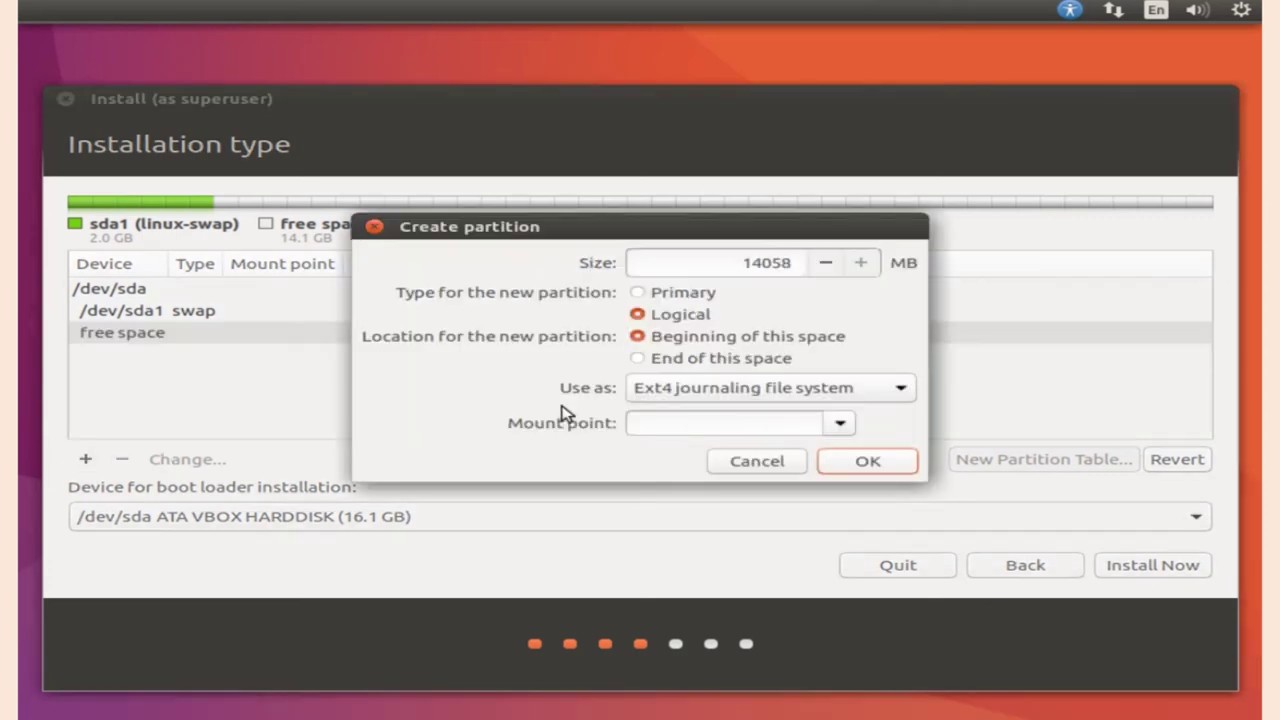
drag(680, 246, 897, 247)
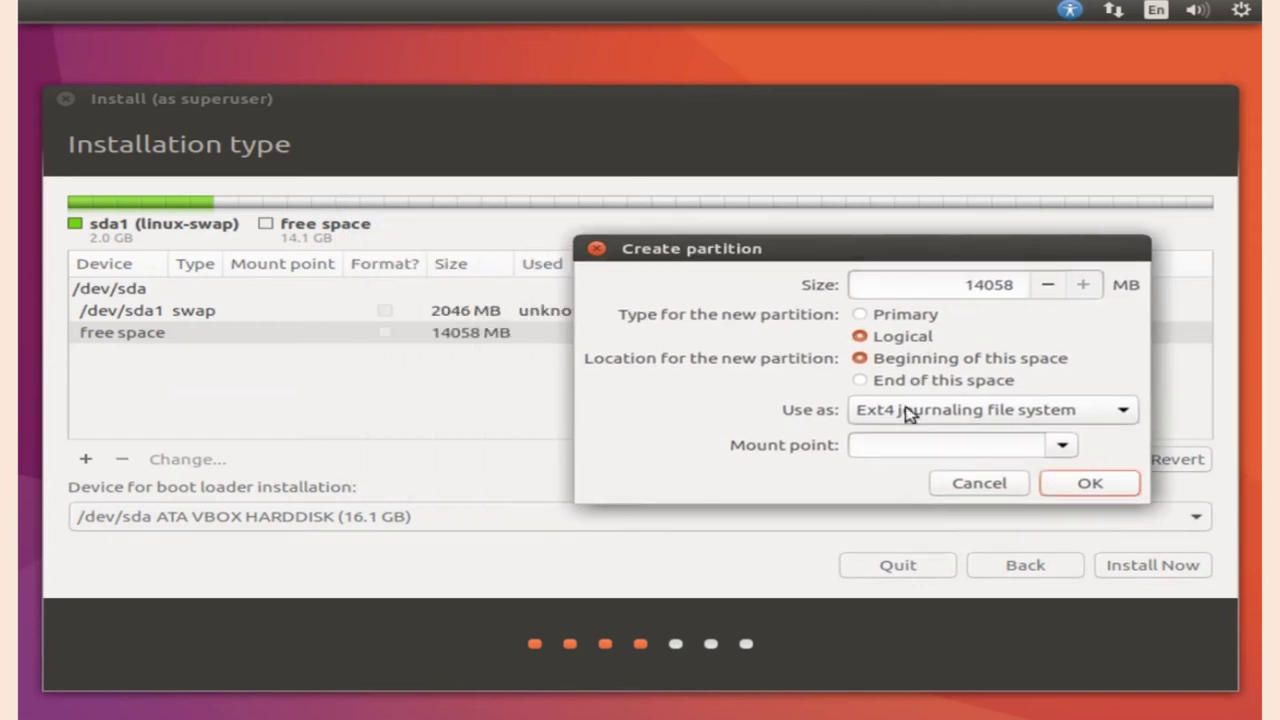
click(960, 418)
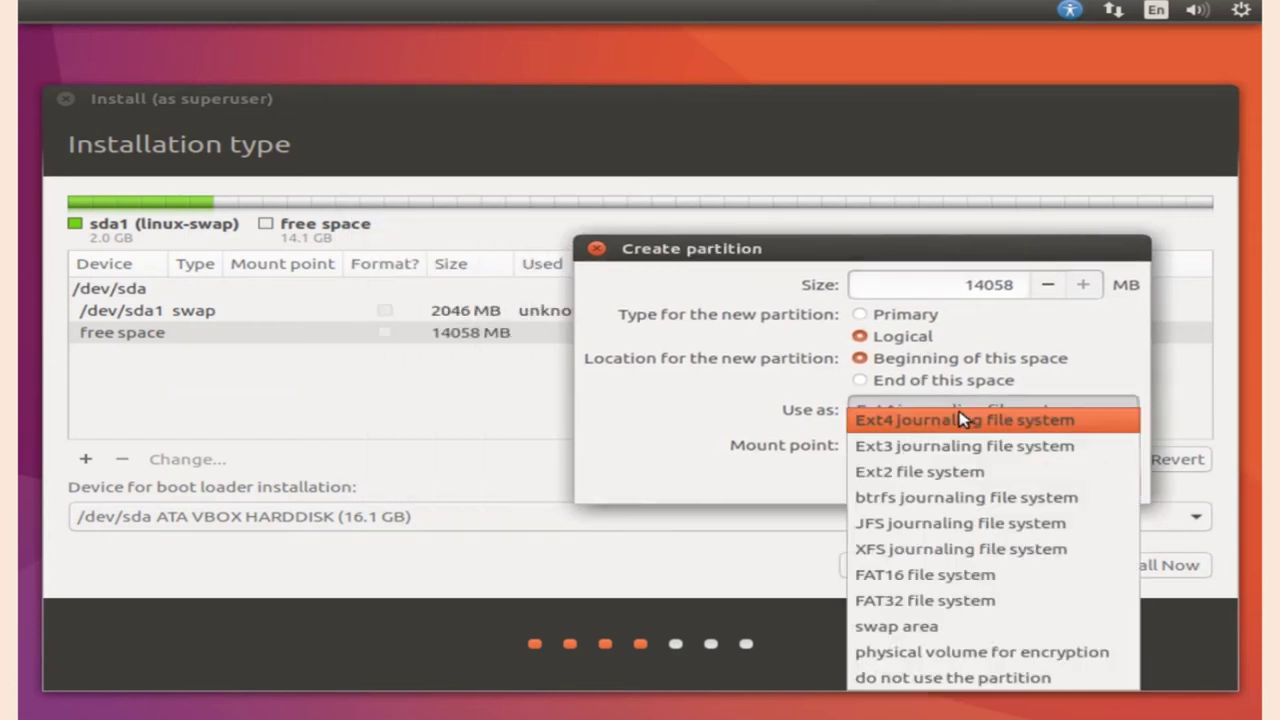
click(880, 430)
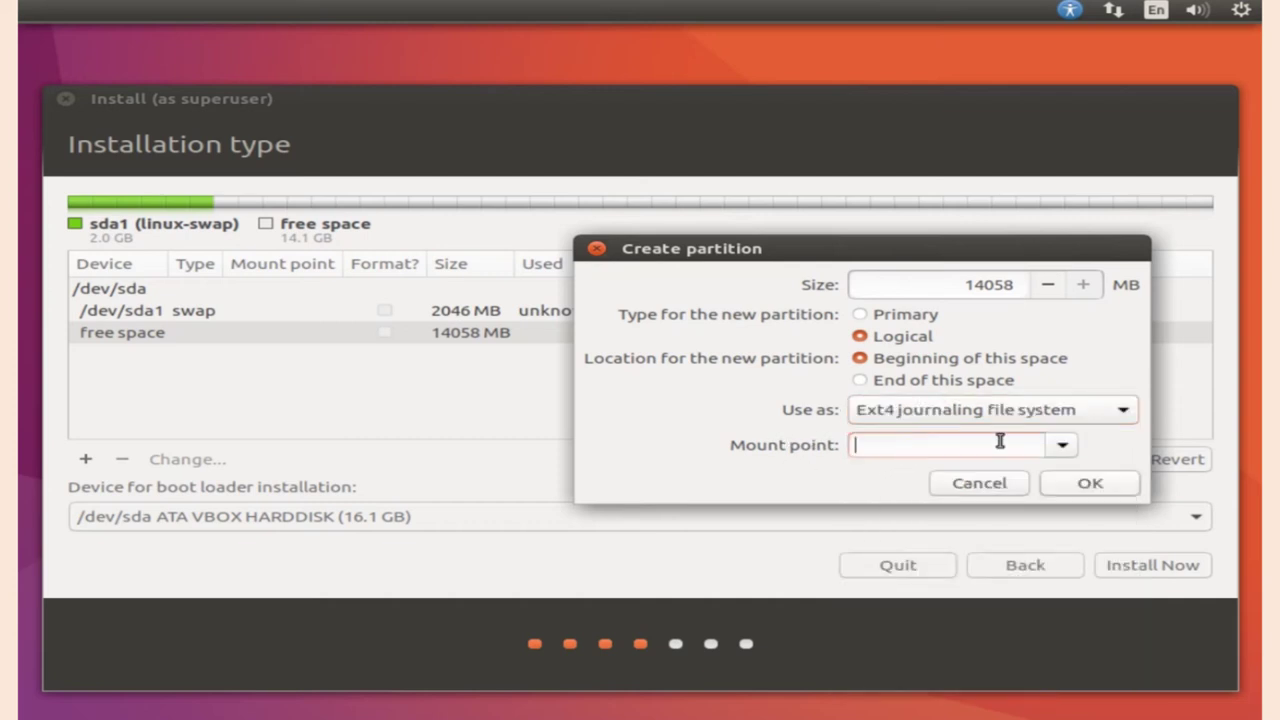
click(1062, 446)
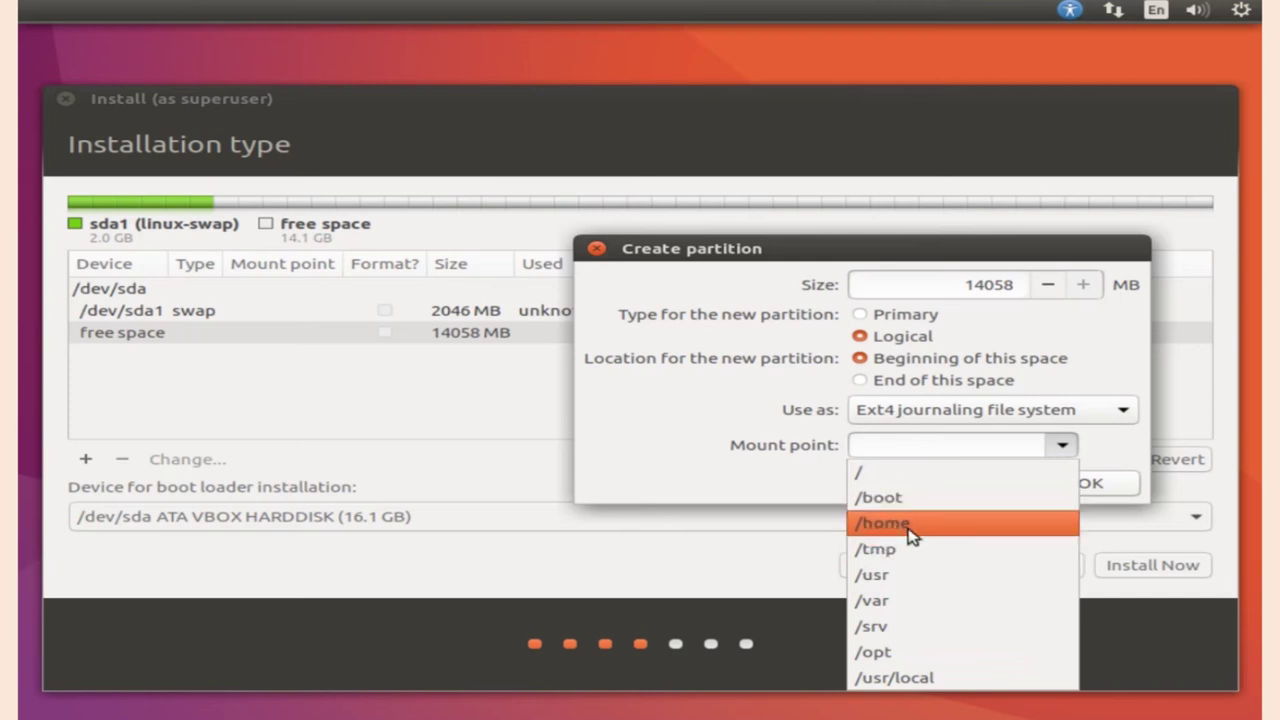
click(893, 477)
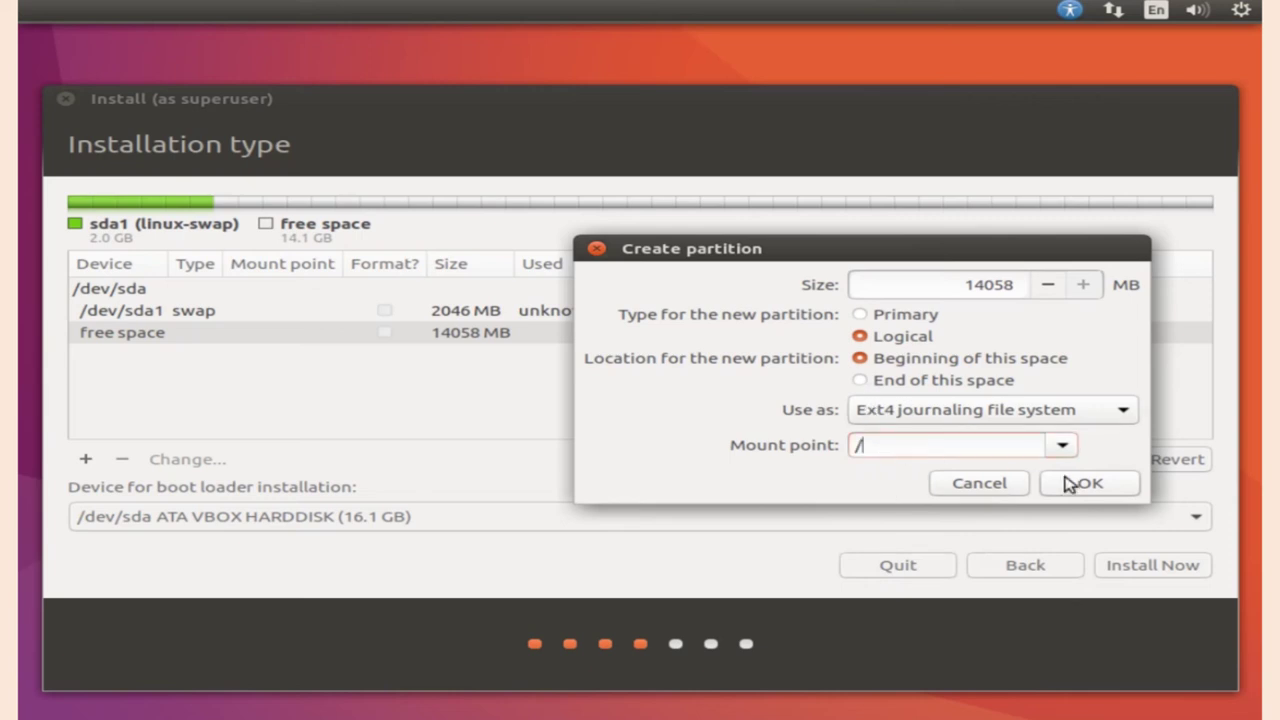
click(1095, 484)
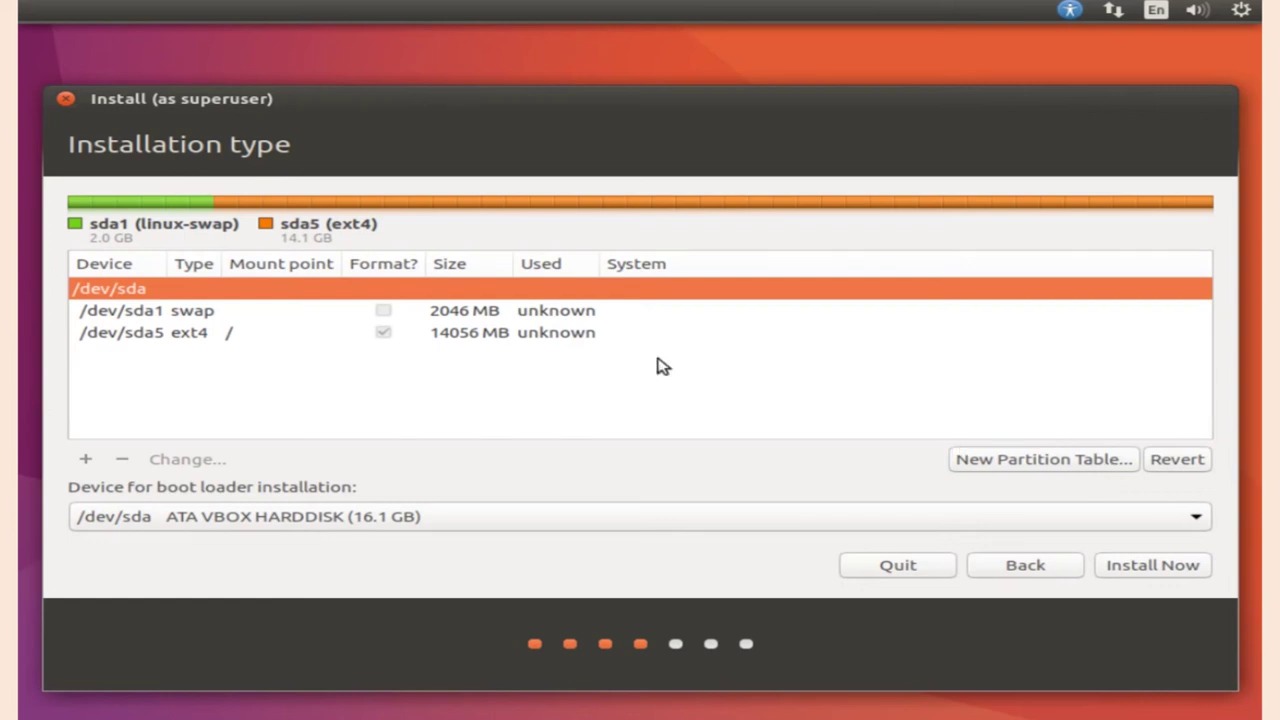
Review the swap and ext4 partitions, then start the installation and approve writing the changes to disk.
click(155, 313)
click(152, 337)
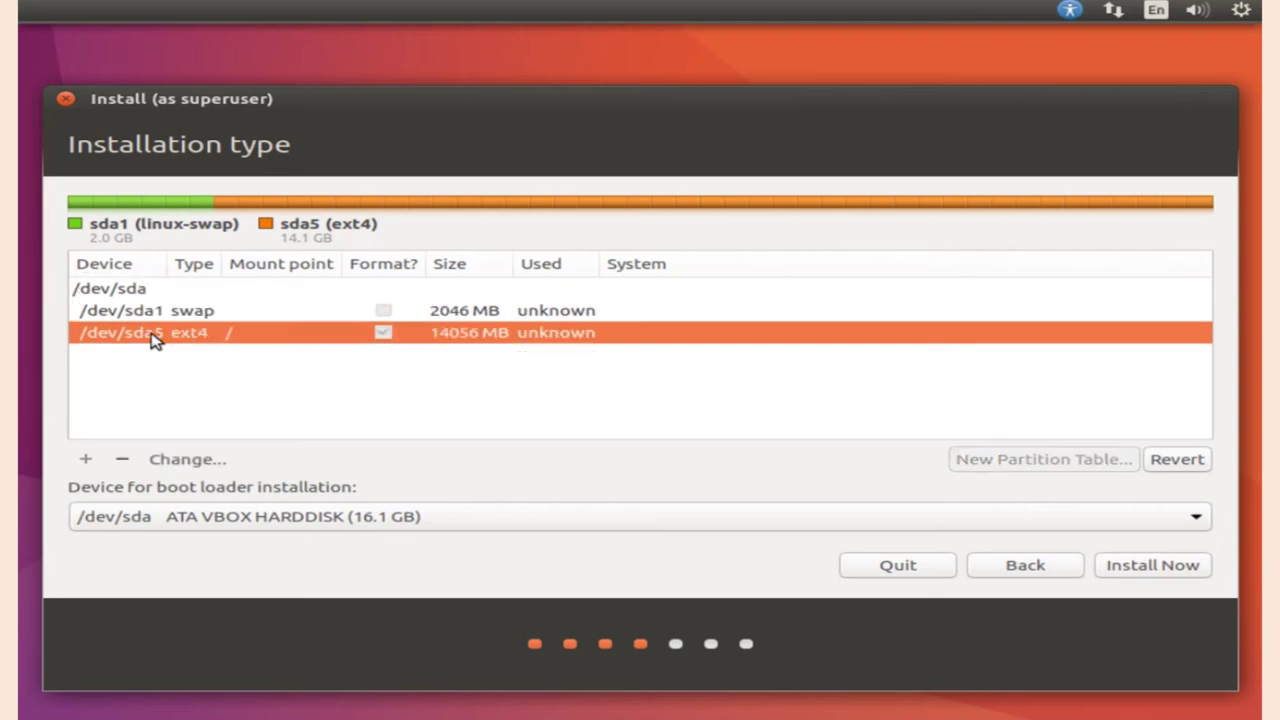
click(149, 312)
click(151, 334)
click(1143, 564)
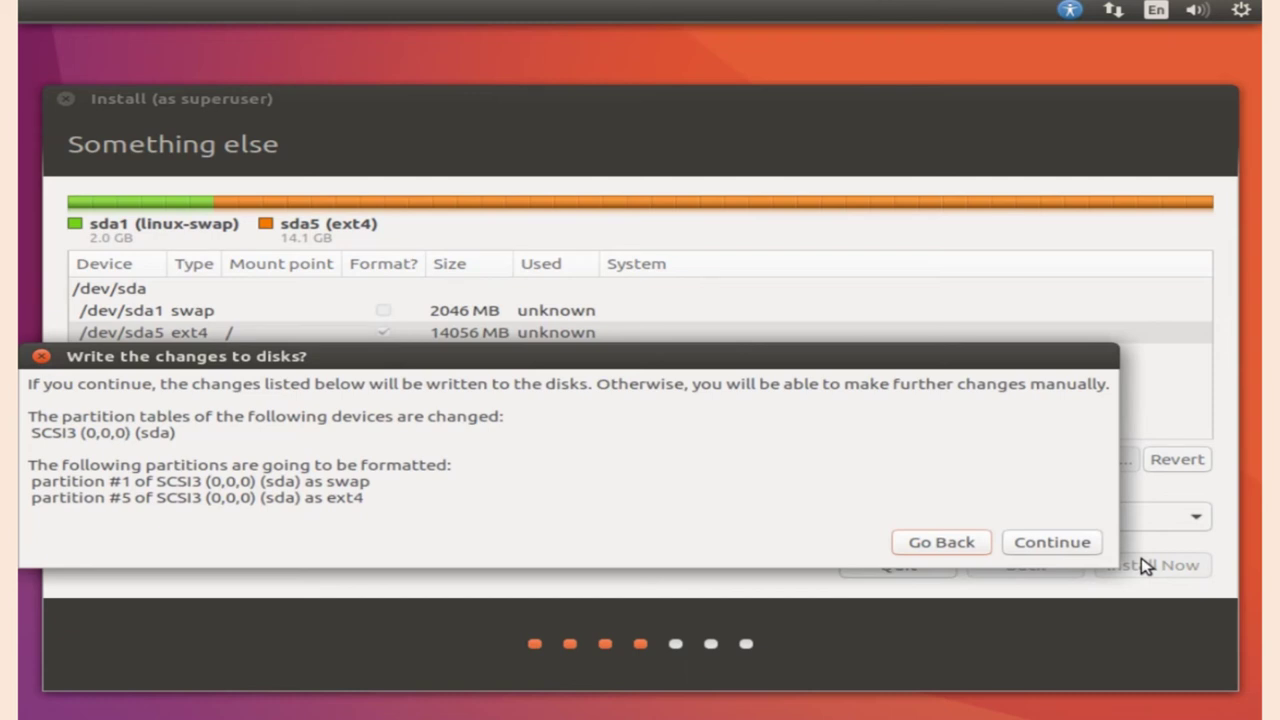
drag(750, 376, 799, 315)
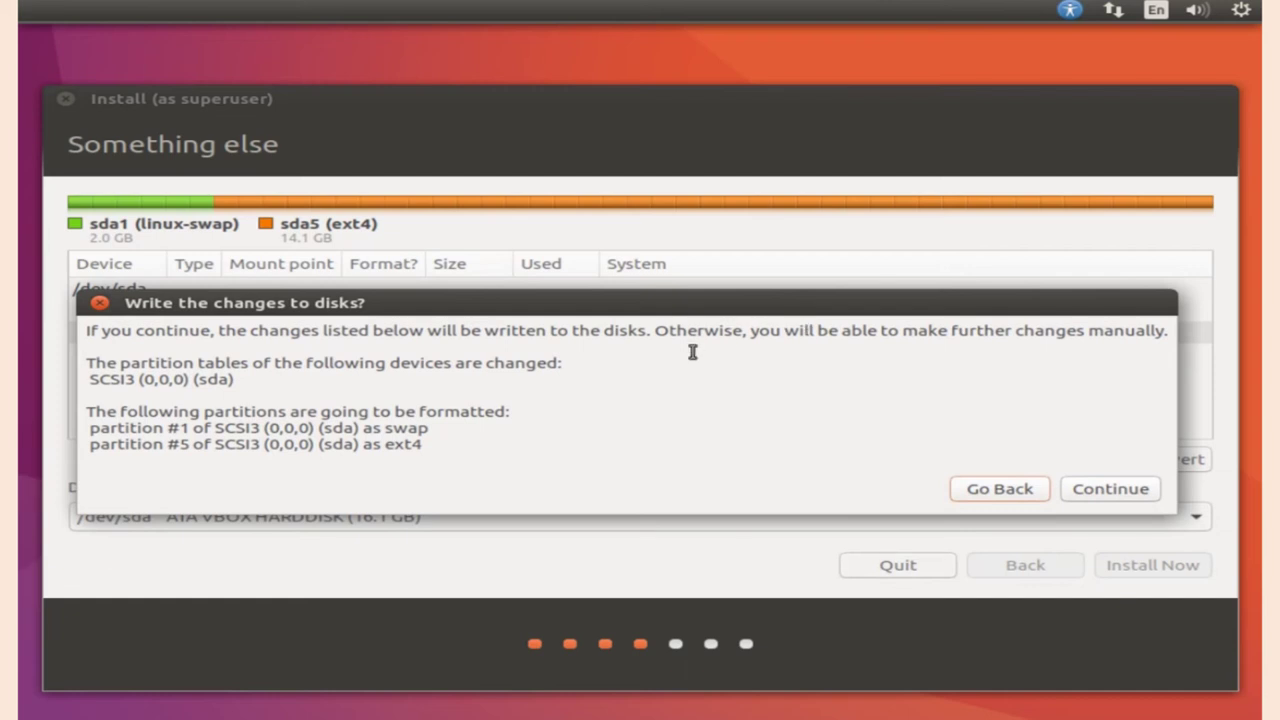
click(1131, 495)
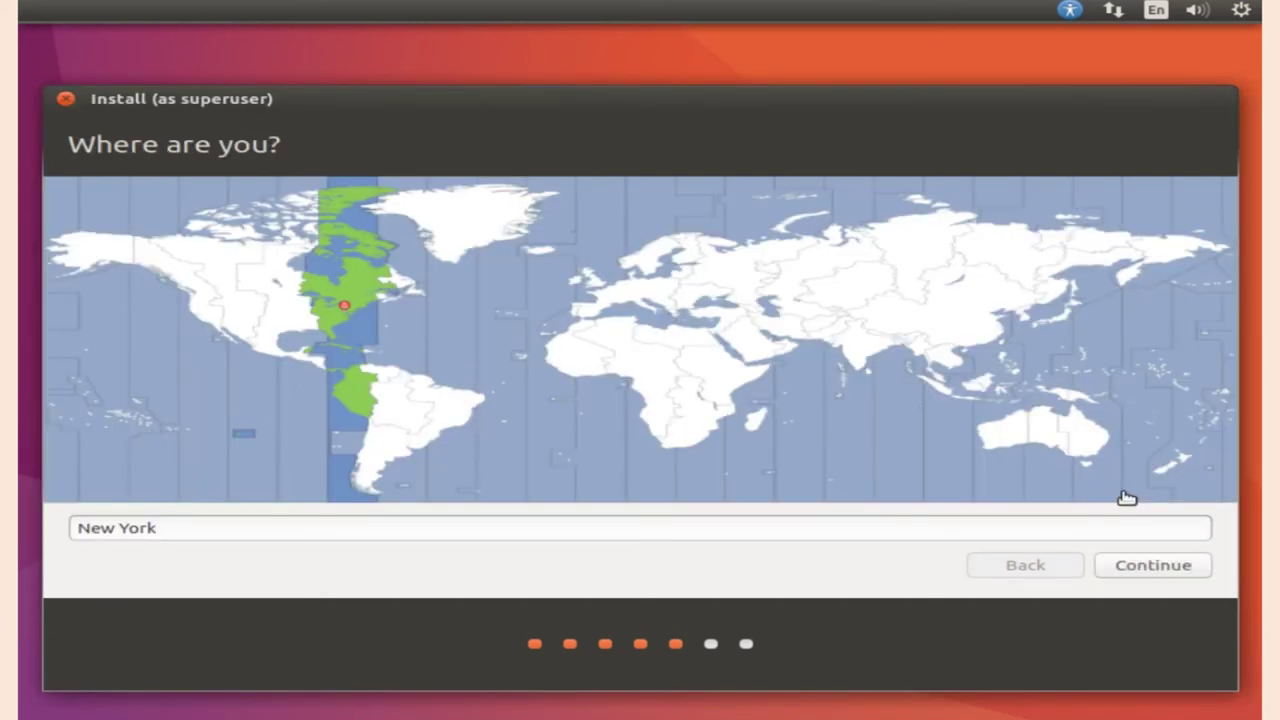
Set the location to Jakarta and accept the English (US) keyboard layout.
click(957, 398)
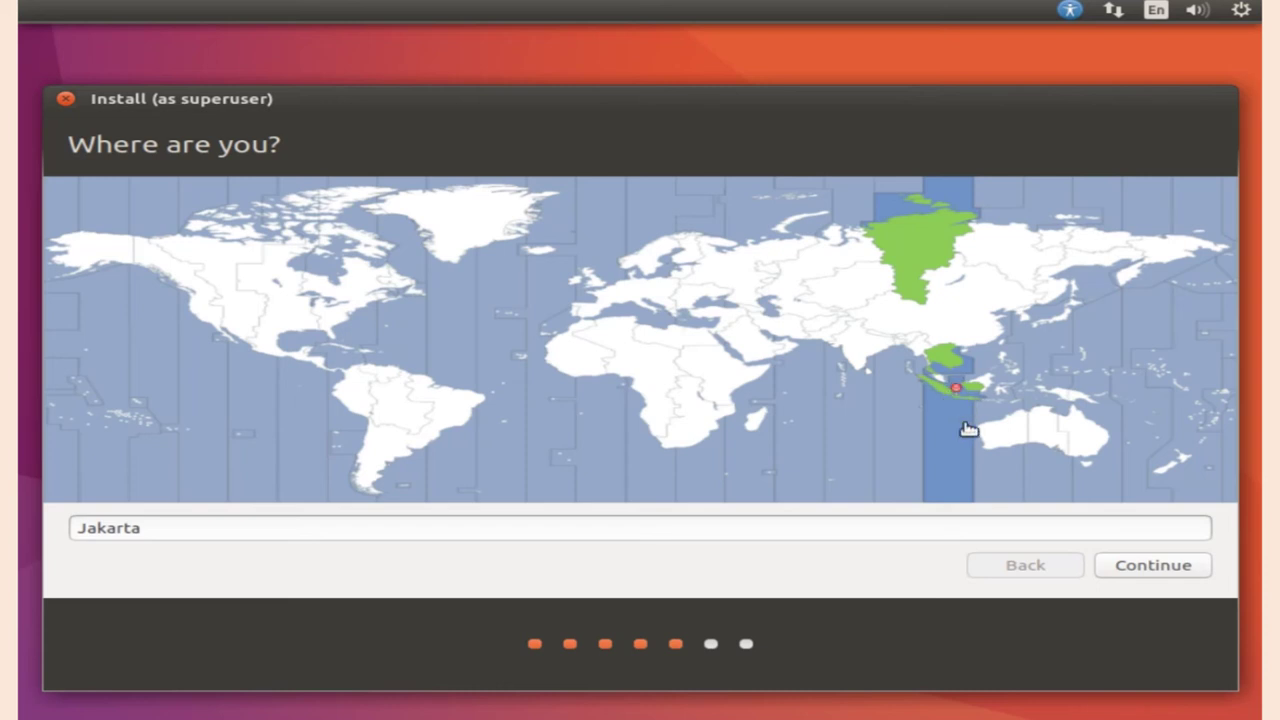
click(1158, 571)
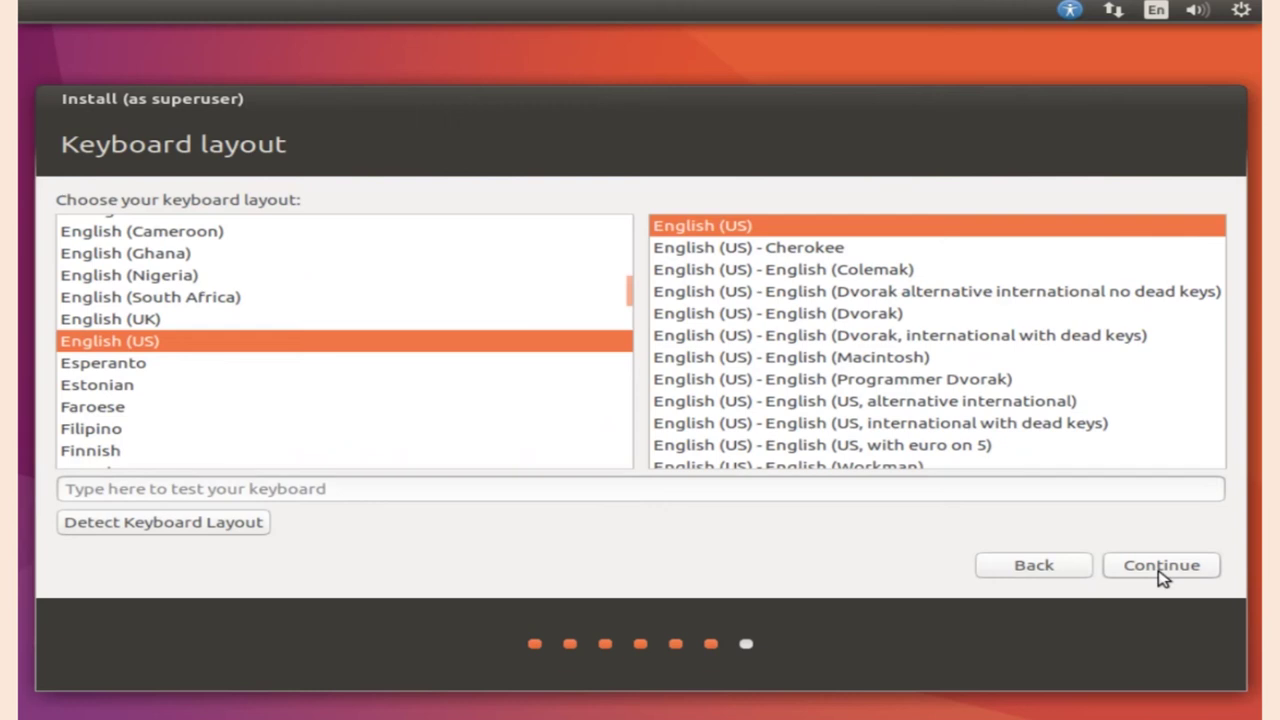
click(1174, 577)
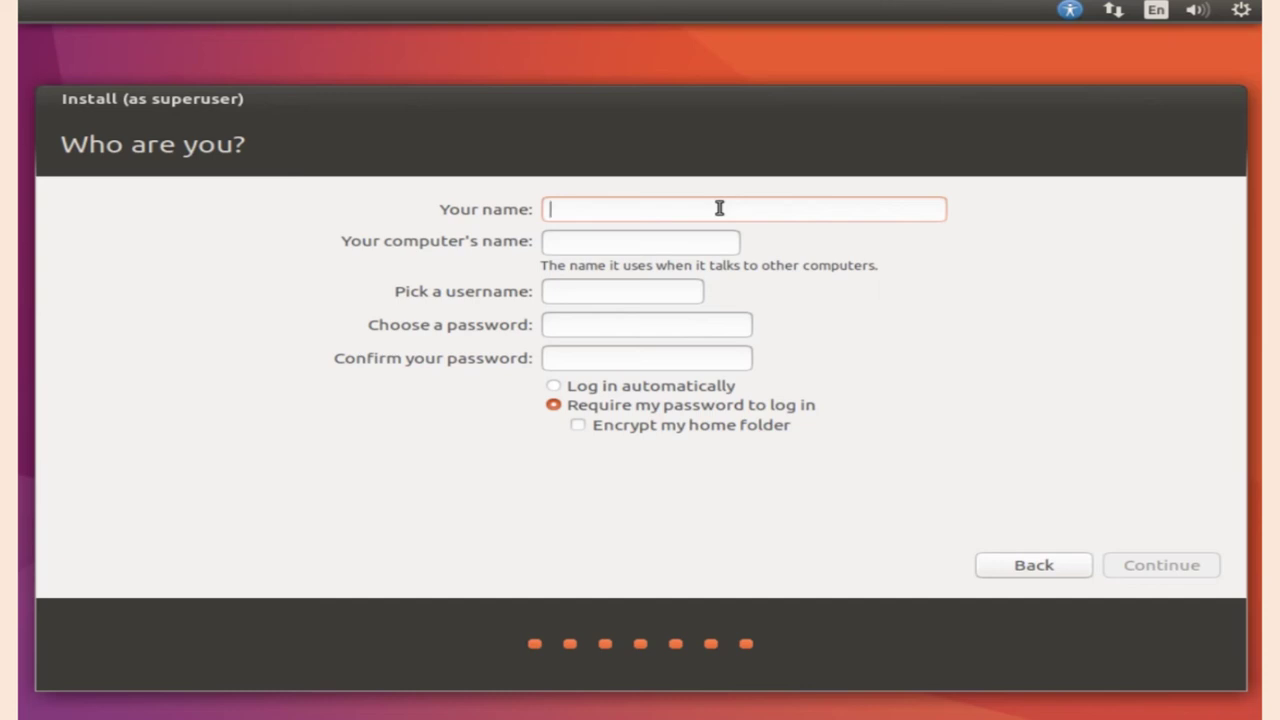
Set up the user account with the name TUT4U, enter and confirm the account password, and continue the installation.
text(TU)
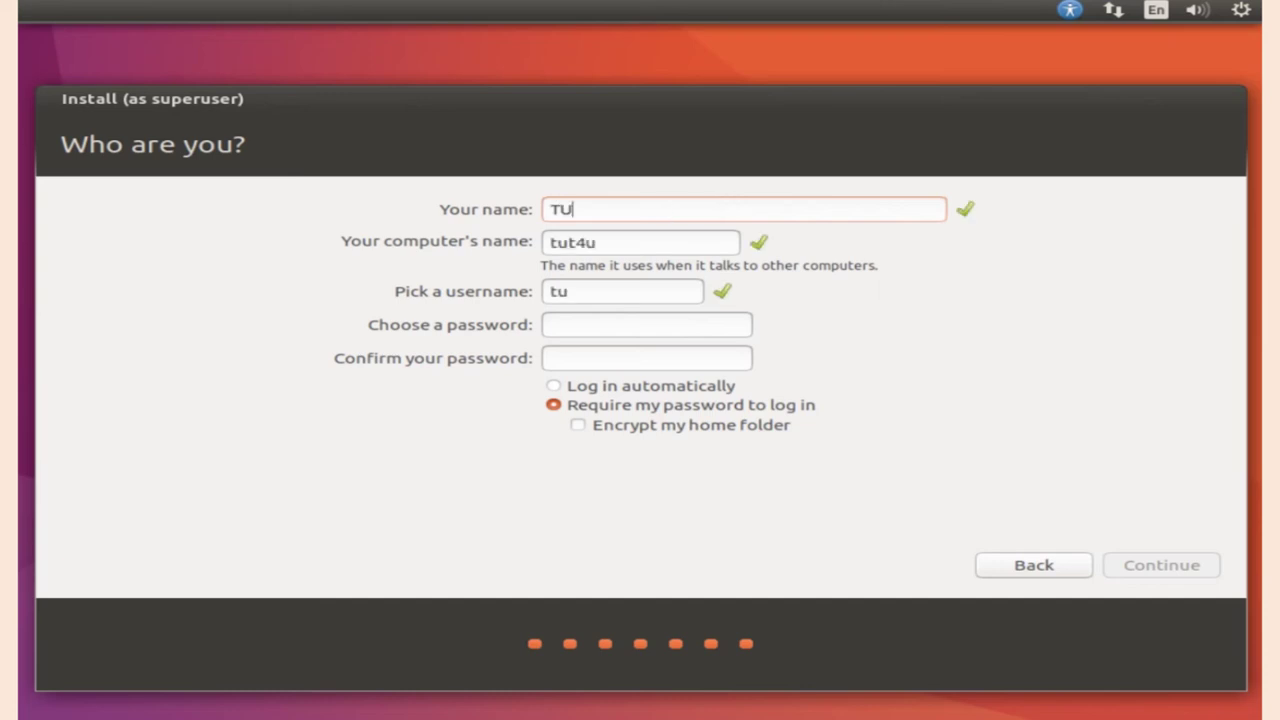
text(T4U)
click(607, 320)
text(1)
click(612, 361)
text(1)
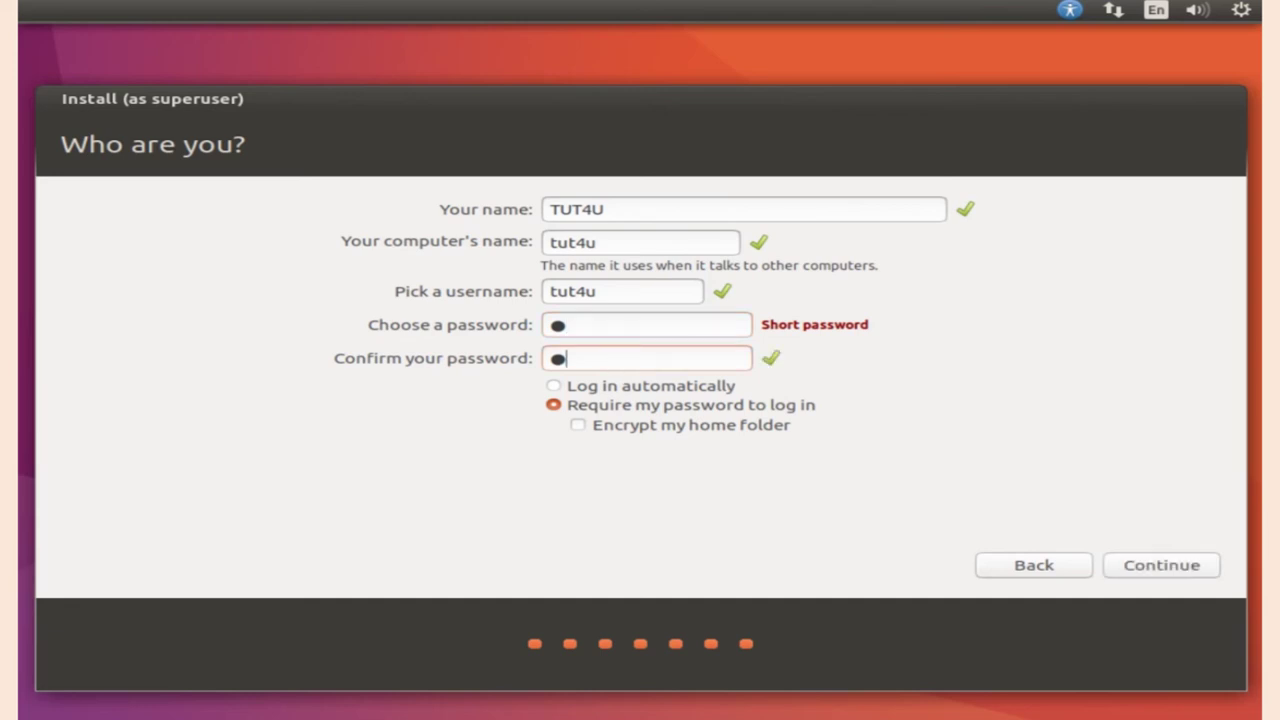
click(1128, 568)
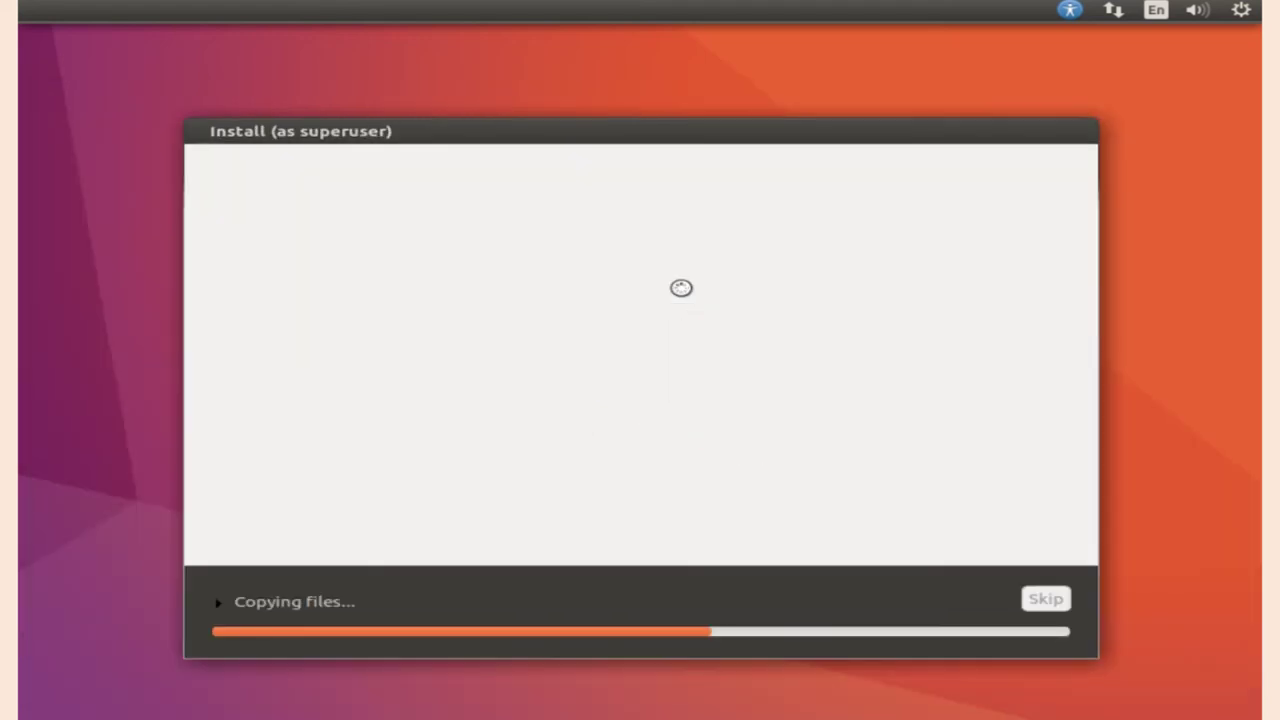
Expand the detailed log of the file copying and move the installer window up so the log fits on screen.
drag(596, 140, 573, 100)
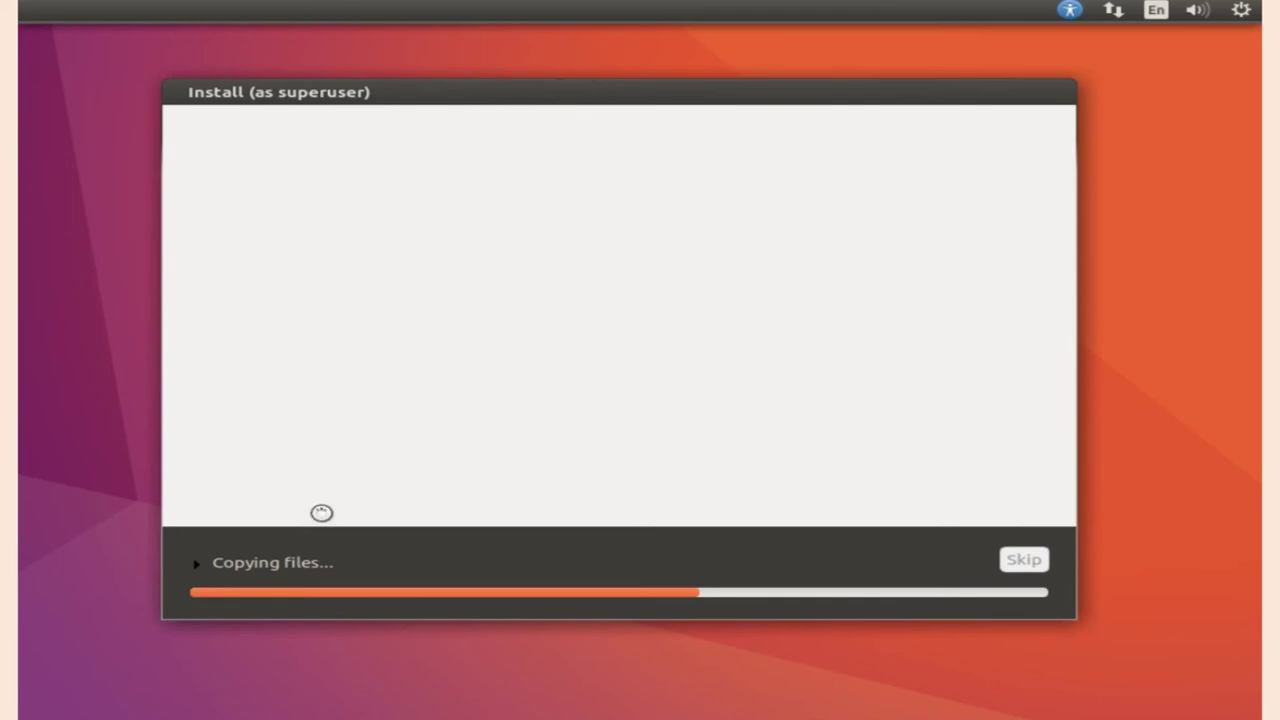
click(200, 564)
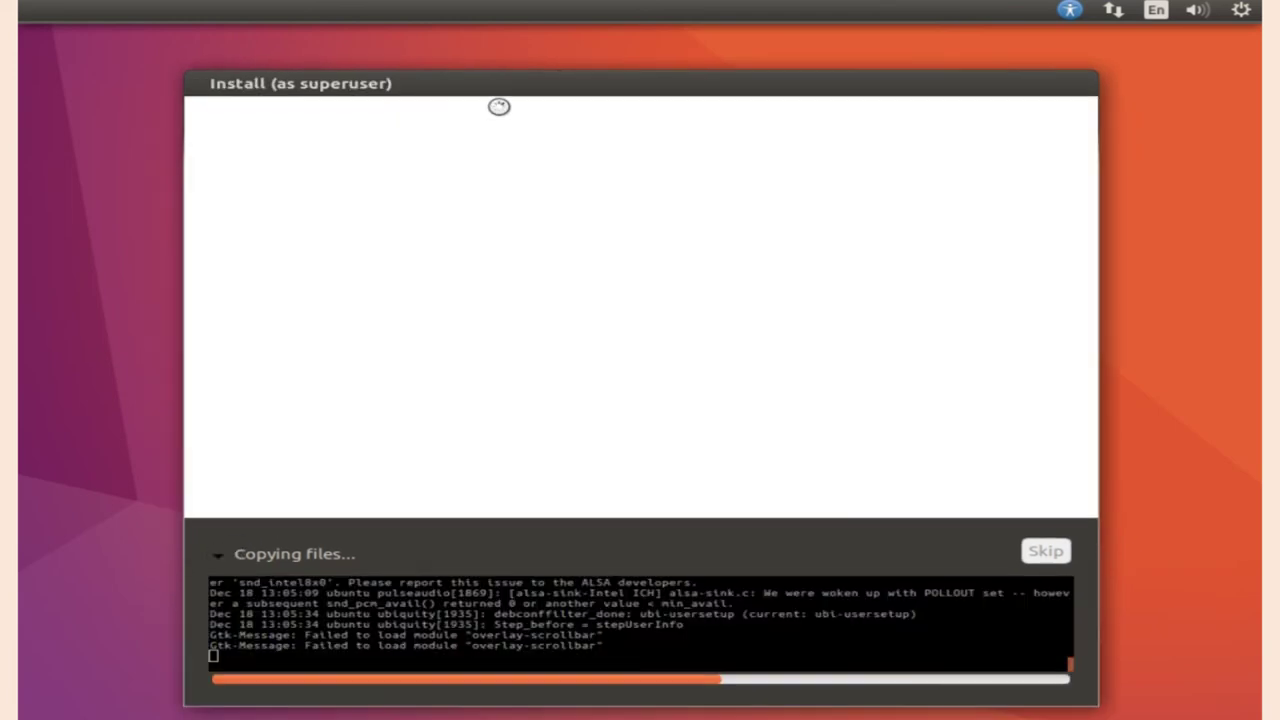
drag(493, 85, 470, 63)
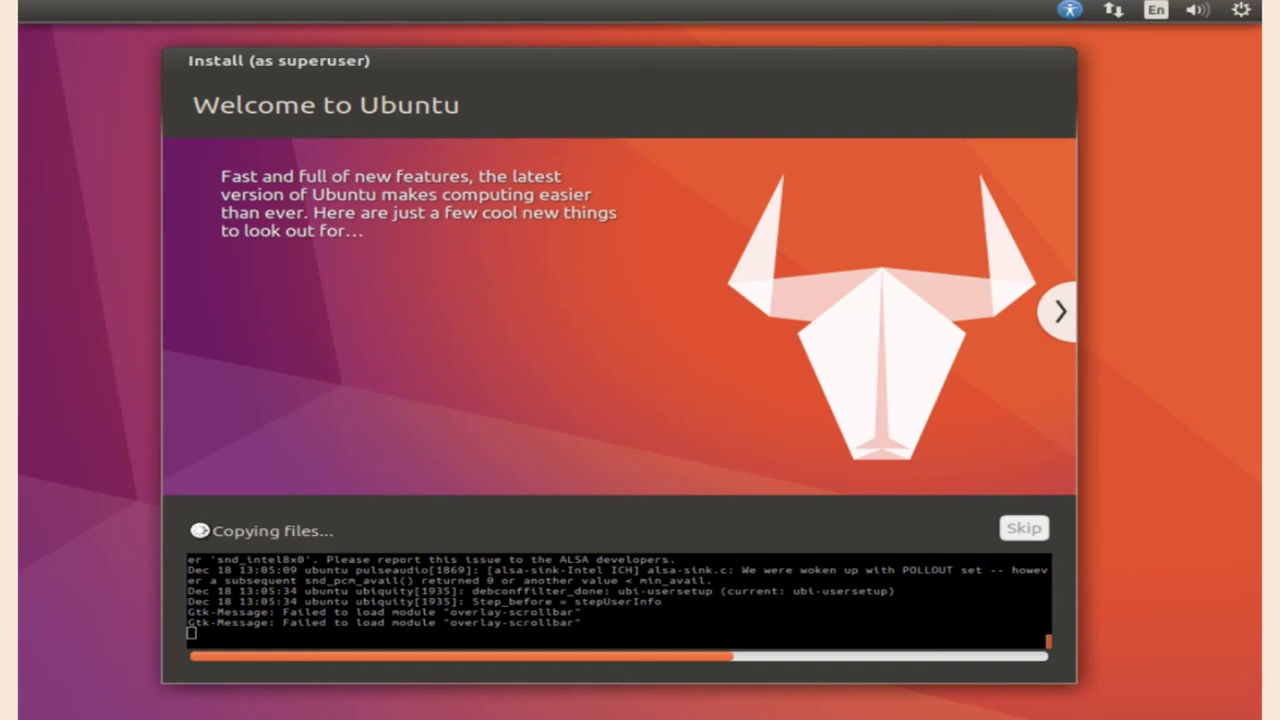
Collapse the detailed installation log and move the installer window slightly up while the system installs.
click(200, 530)
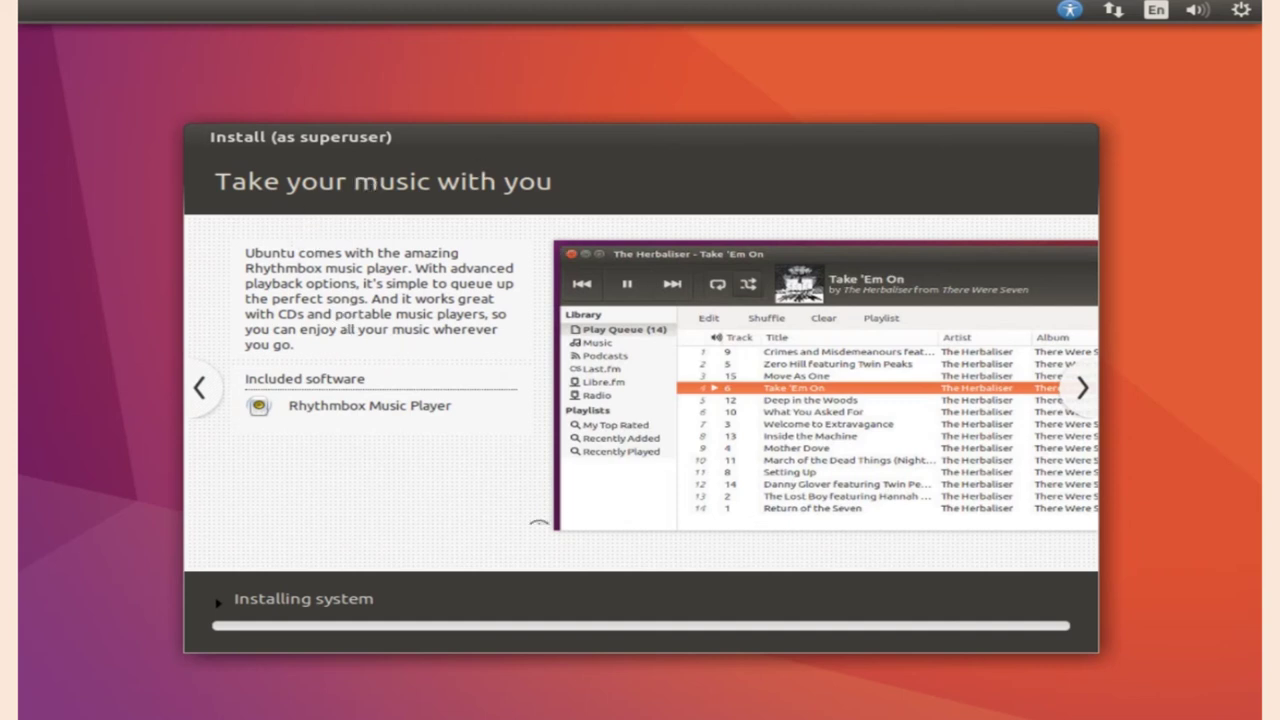
drag(640, 130, 606, 107)
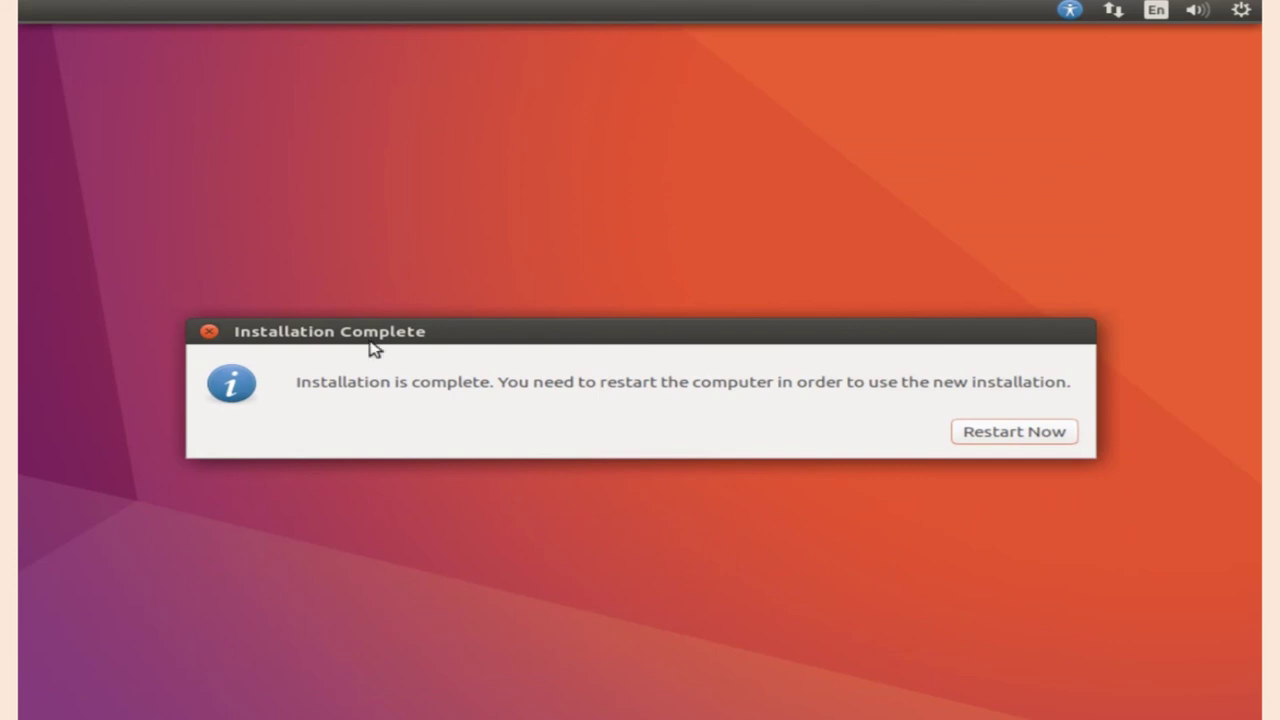
Restart the computer from the installation-complete dialog and continue past the request to remove the installation medium.
drag(389, 337, 375, 300)
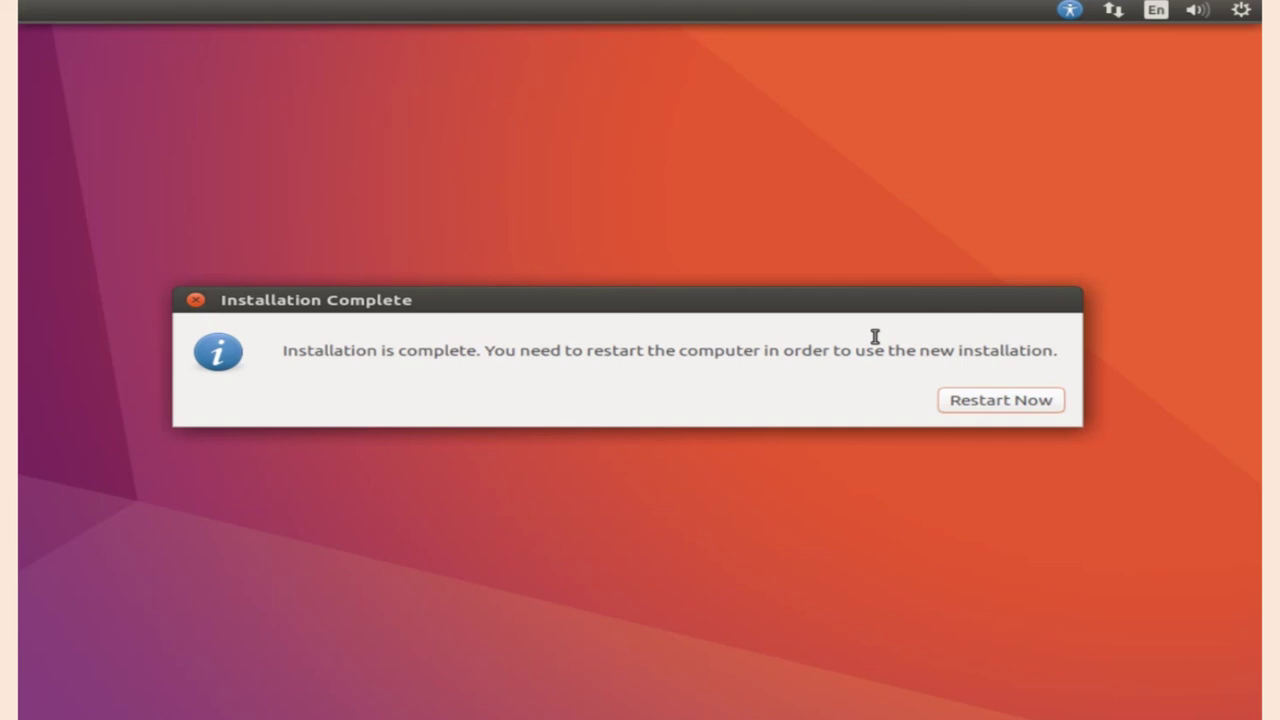
click(981, 400)
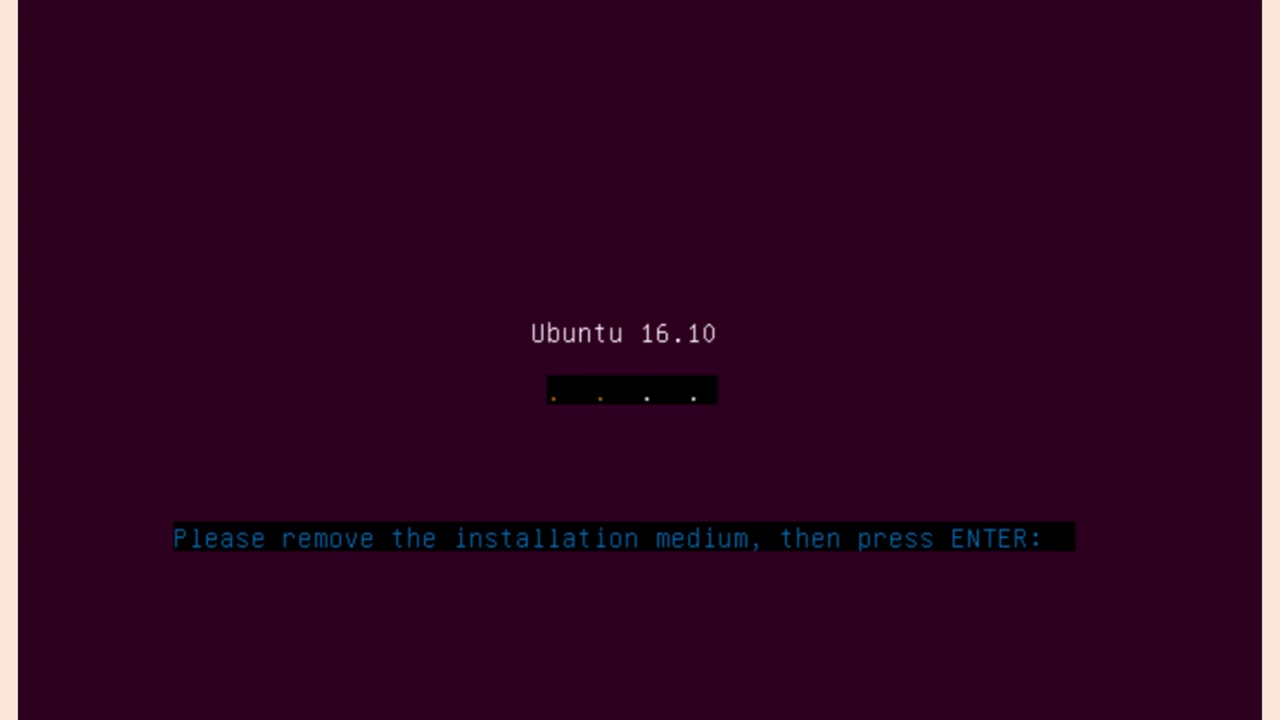
key(Return)
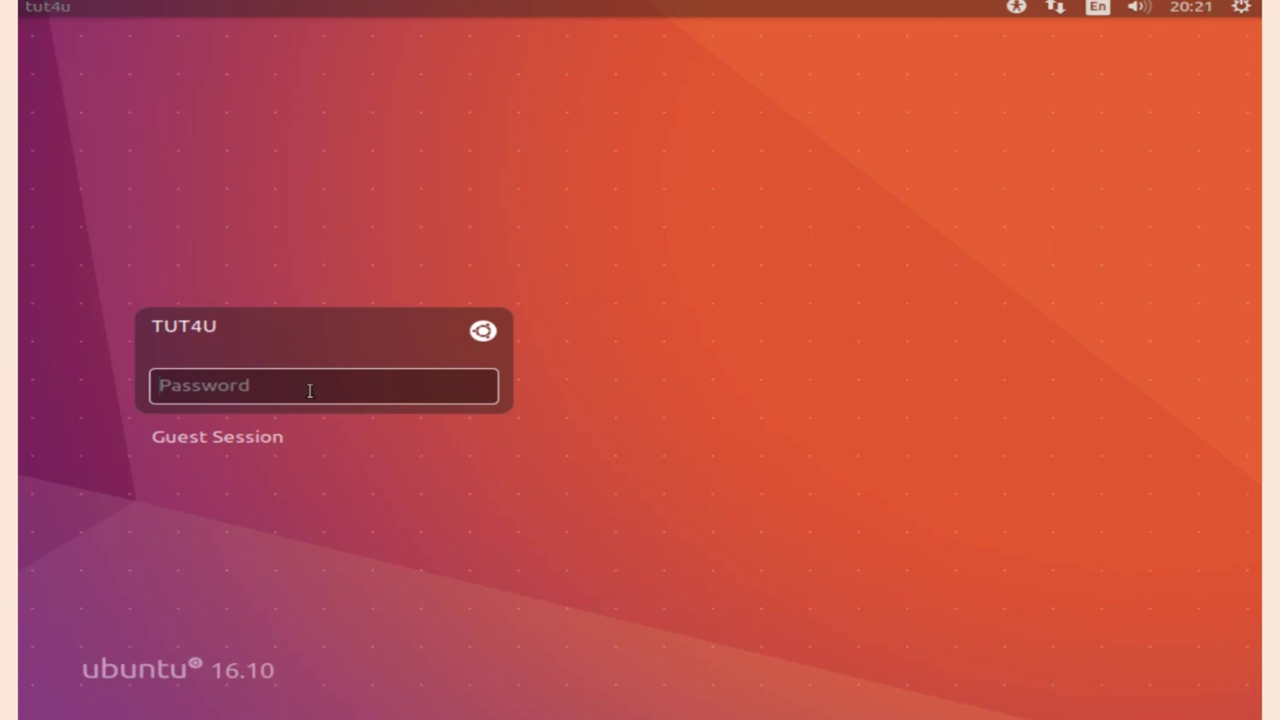
Log in to the TUT4U account with its password and open the information about this computer.
text(*)
key(Return)
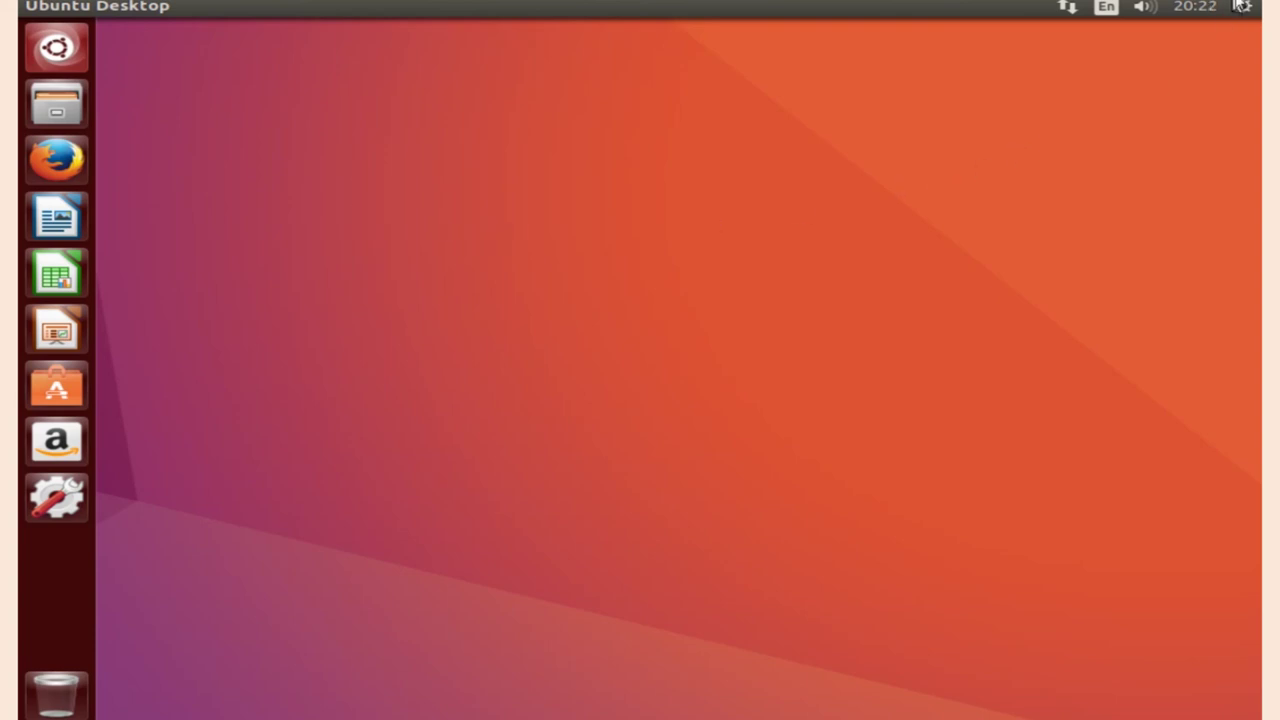
click(1242, 8)
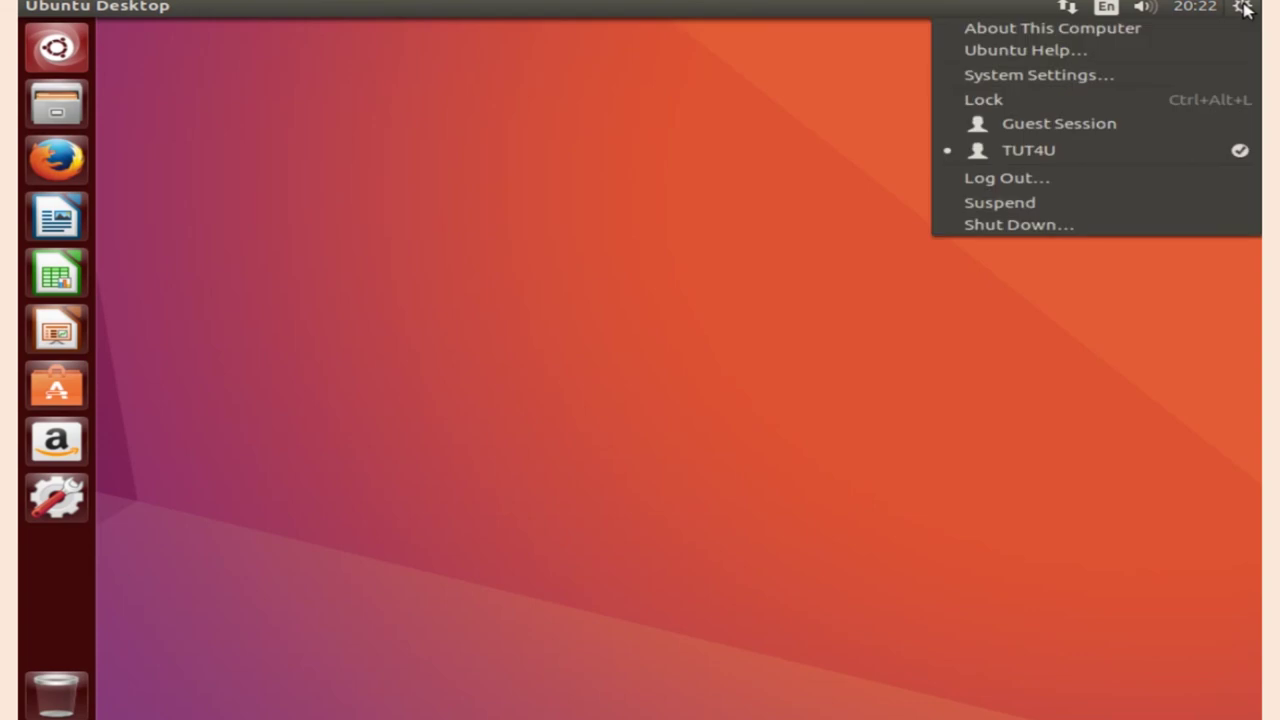
click(1100, 30)
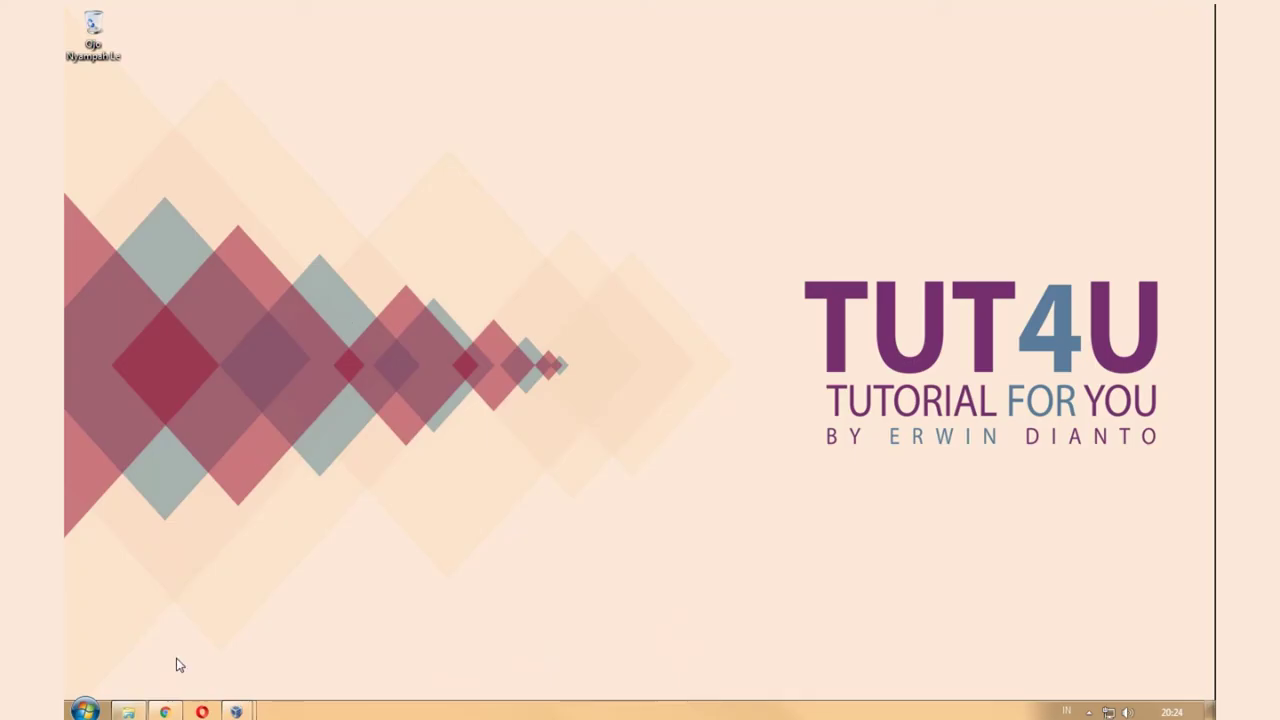
Switch to Chrome on the host computer and show the already open YouTube channel page of TUT4U.
click(165, 711)
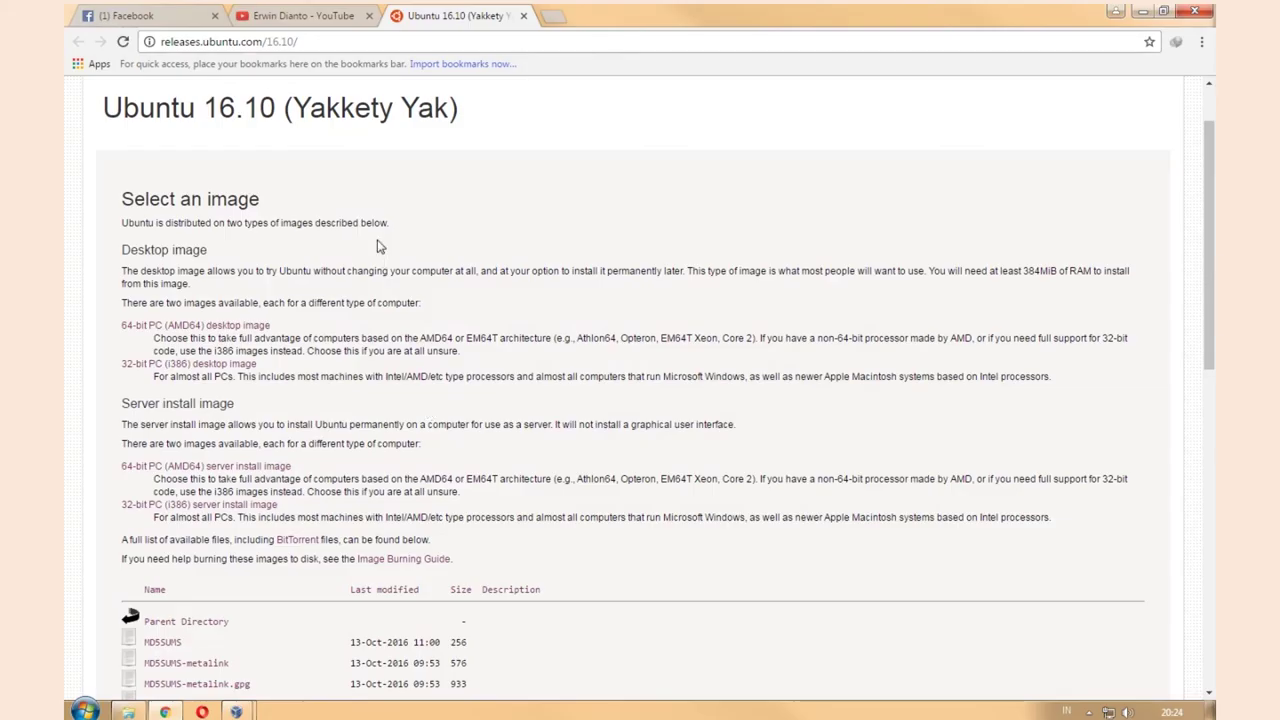
click(294, 15)
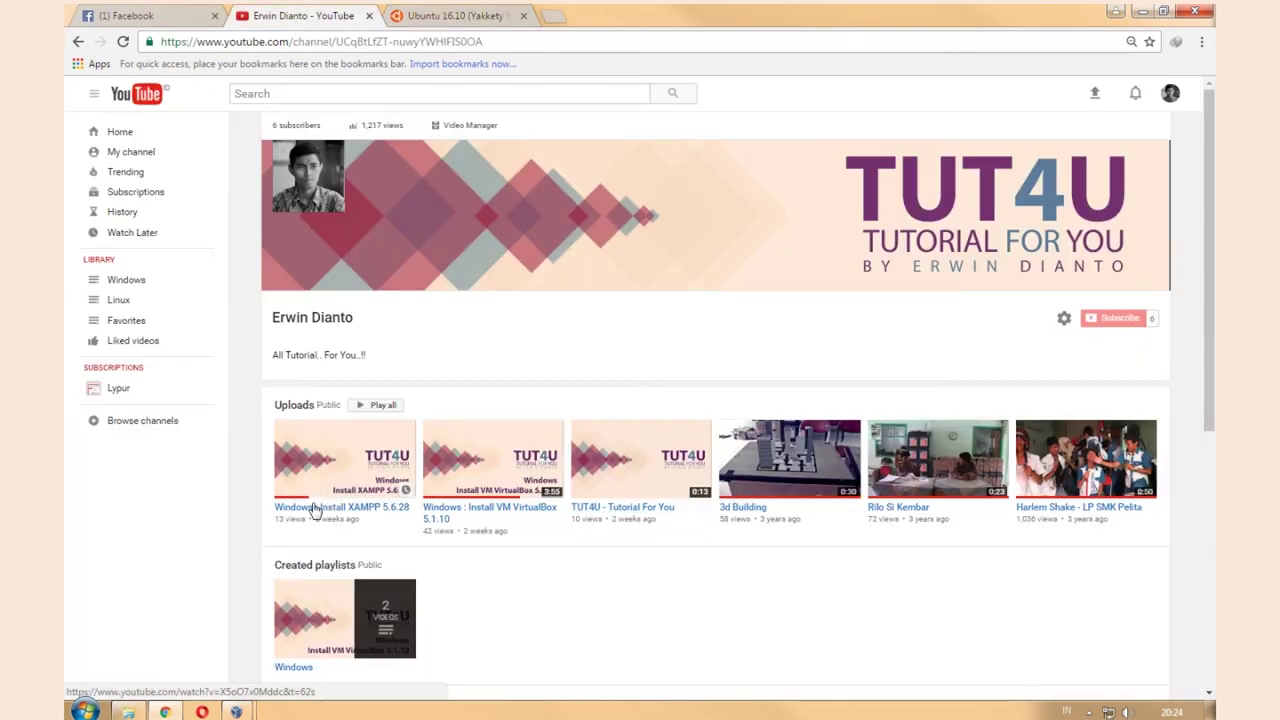